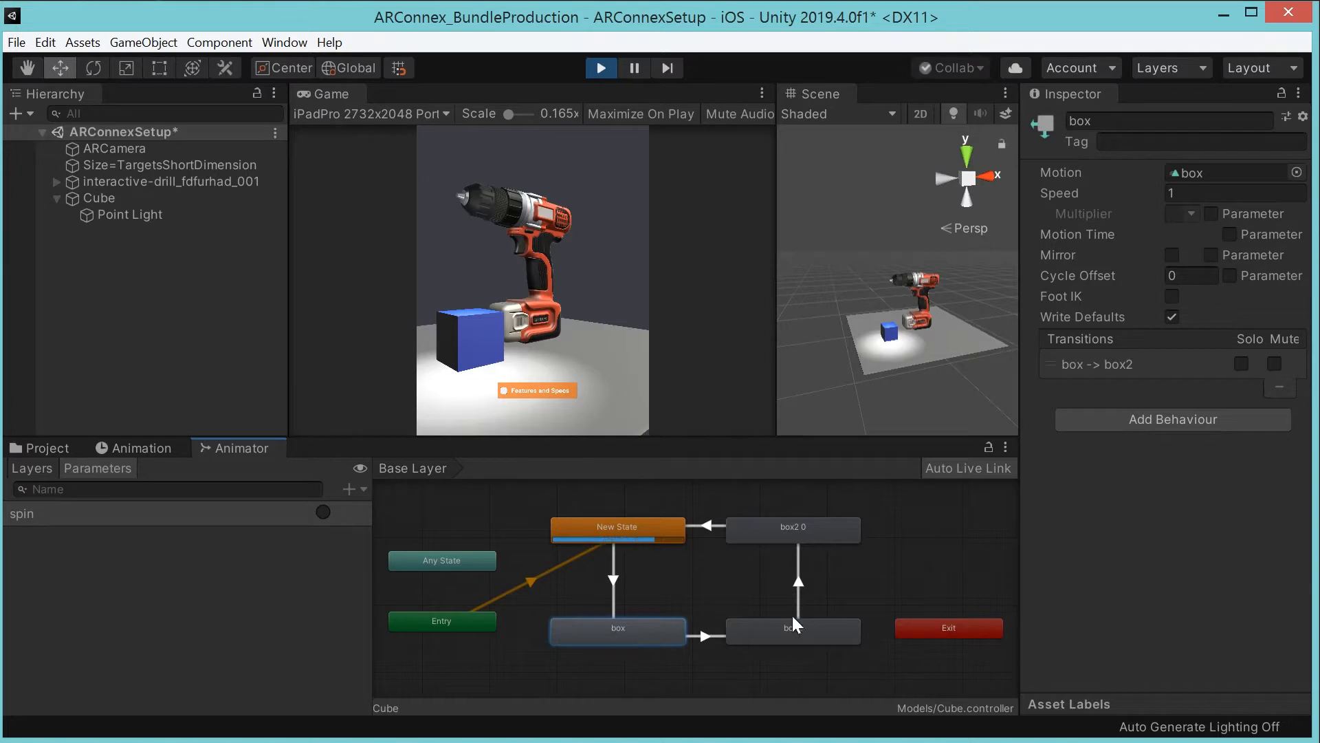
- Examine the New State, box, box2 and box2 0 states and the transitions linking them in the Cube's animator graph
click(777, 533)
click(763, 638)
click(651, 631)
click(623, 531)
click(774, 533)
click(777, 640)
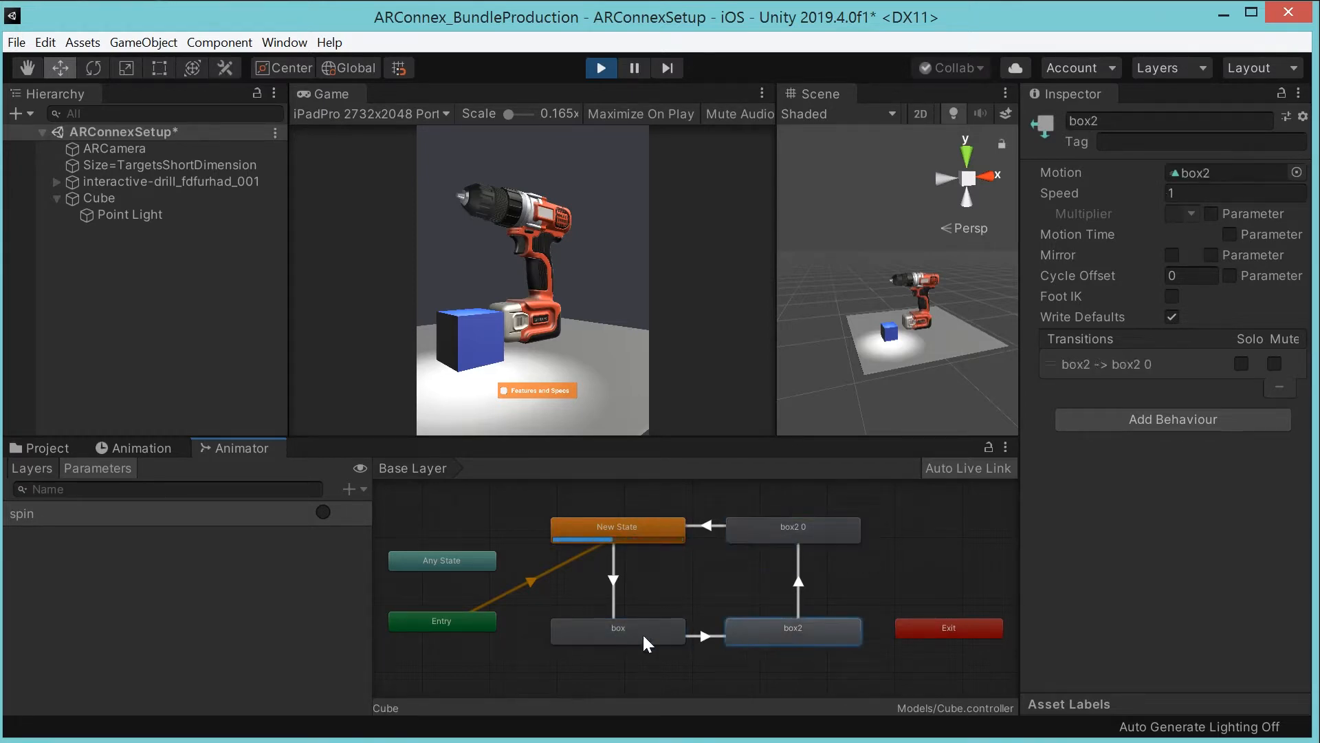
click(643, 633)
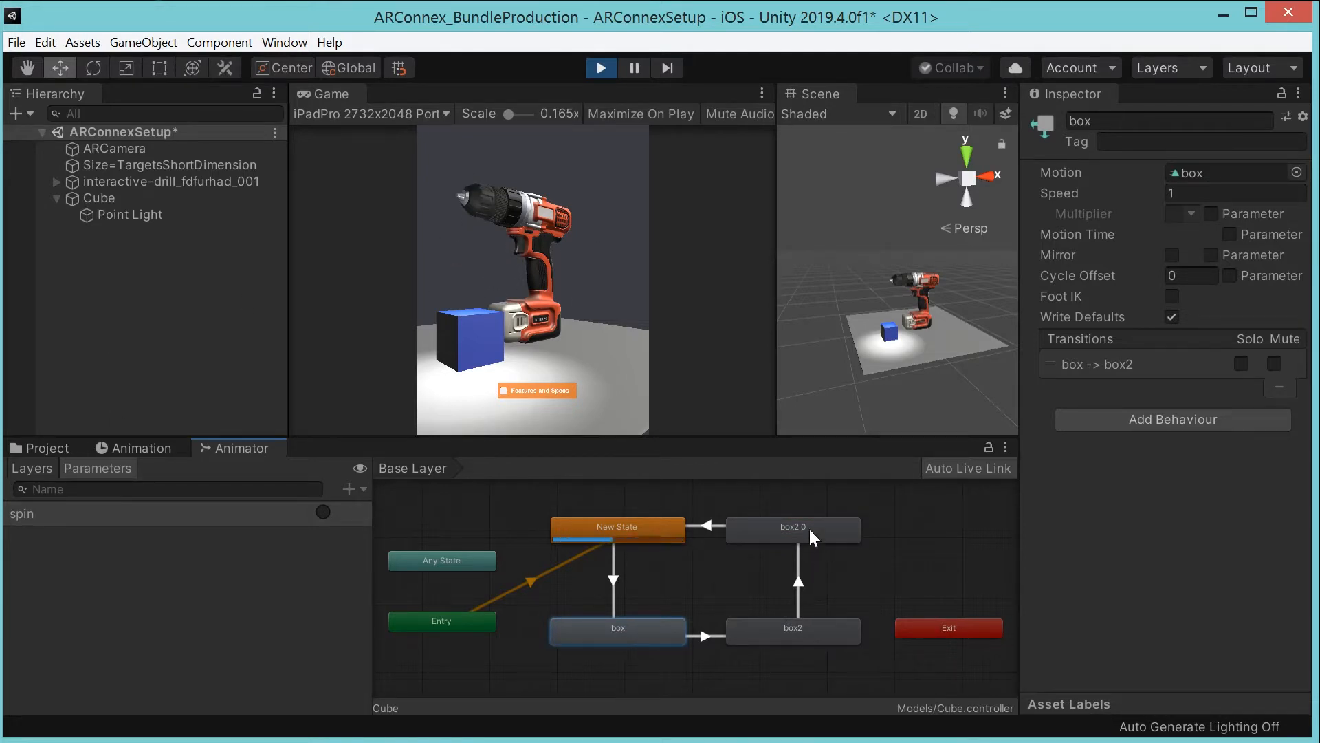
click(791, 531)
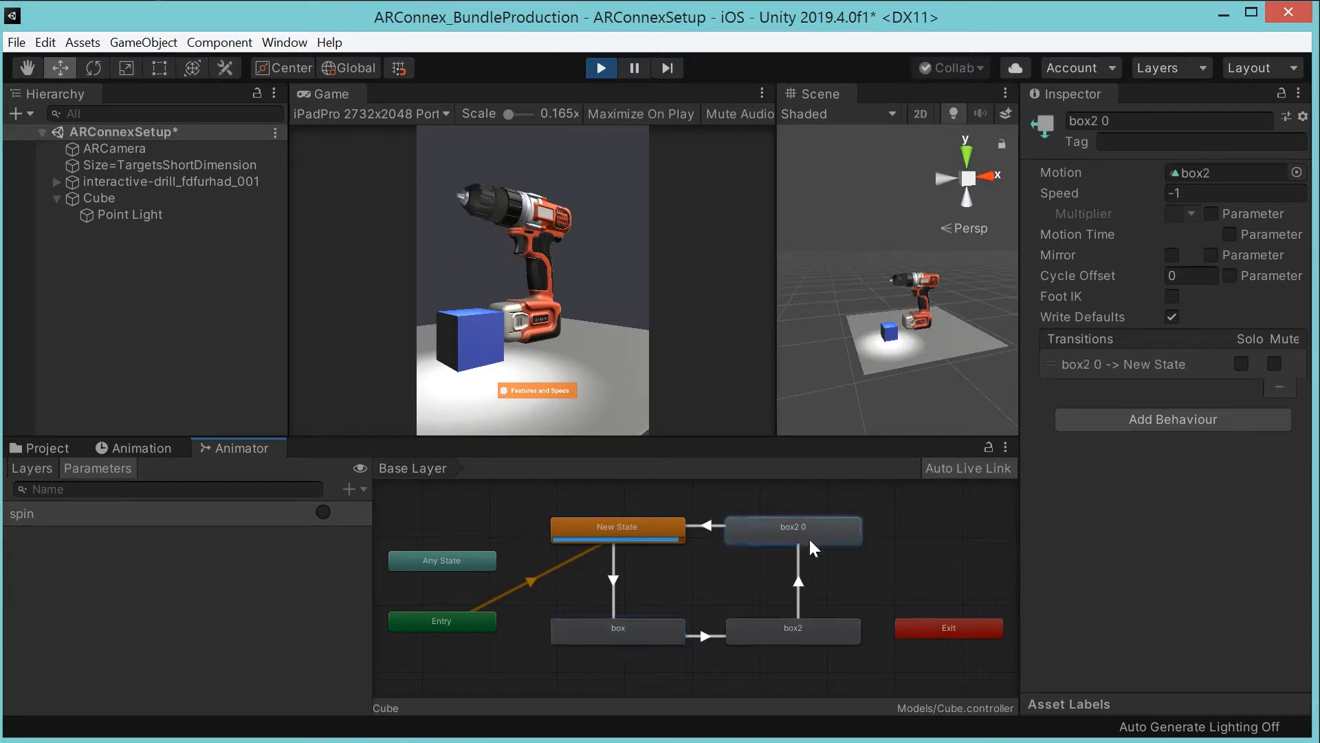
click(613, 576)
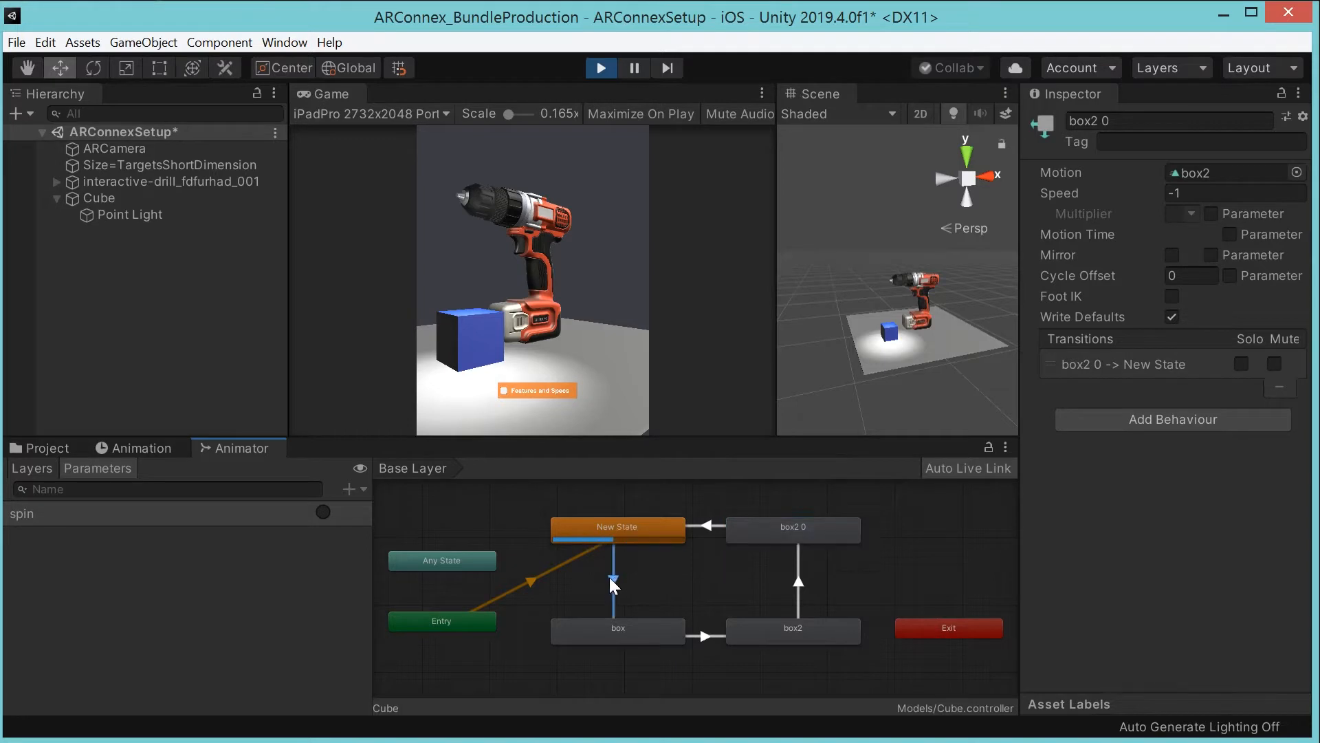
click(804, 583)
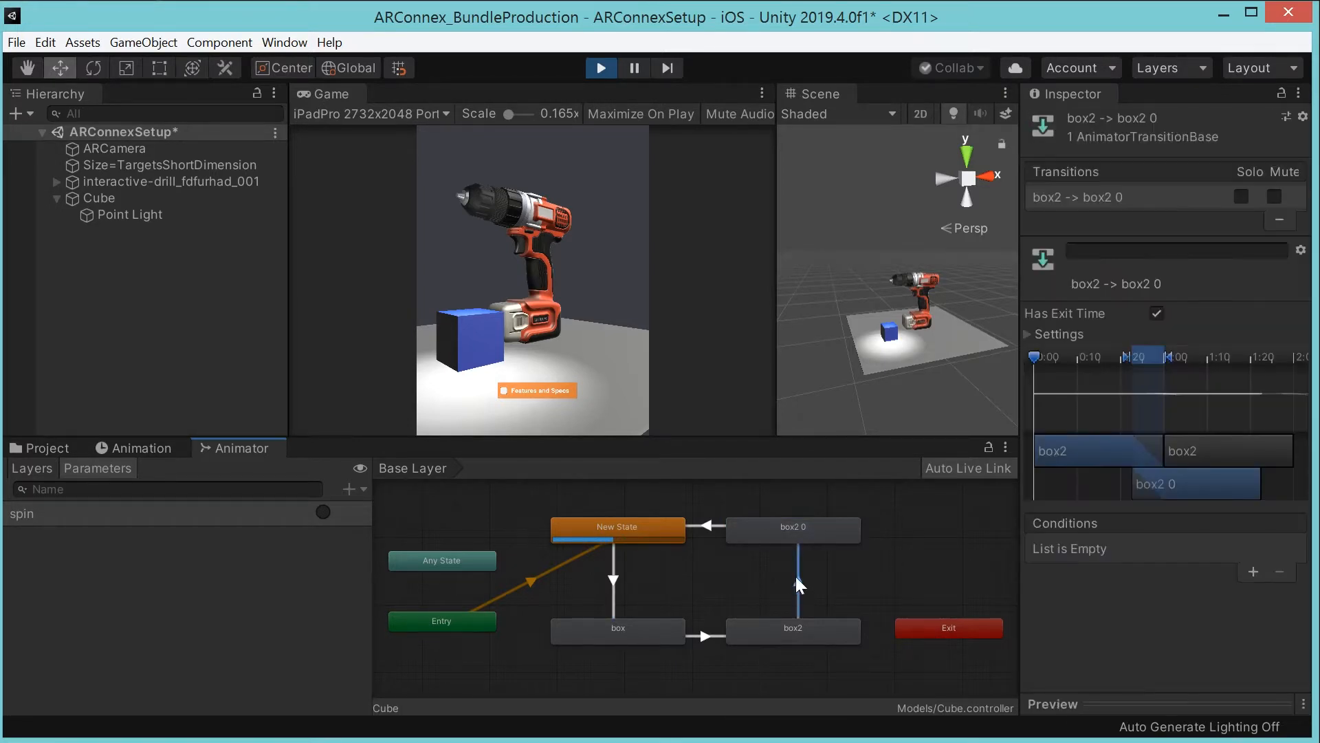
click(799, 631)
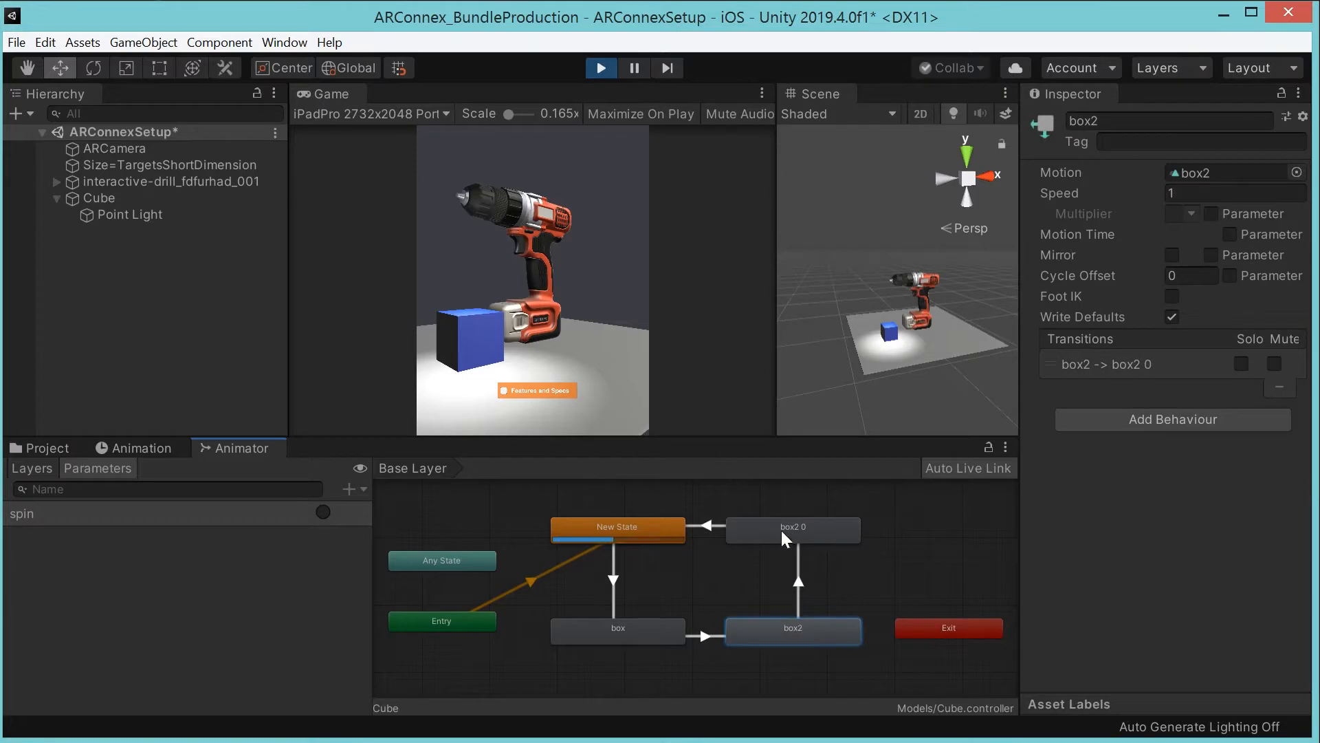
click(781, 533)
click(772, 639)
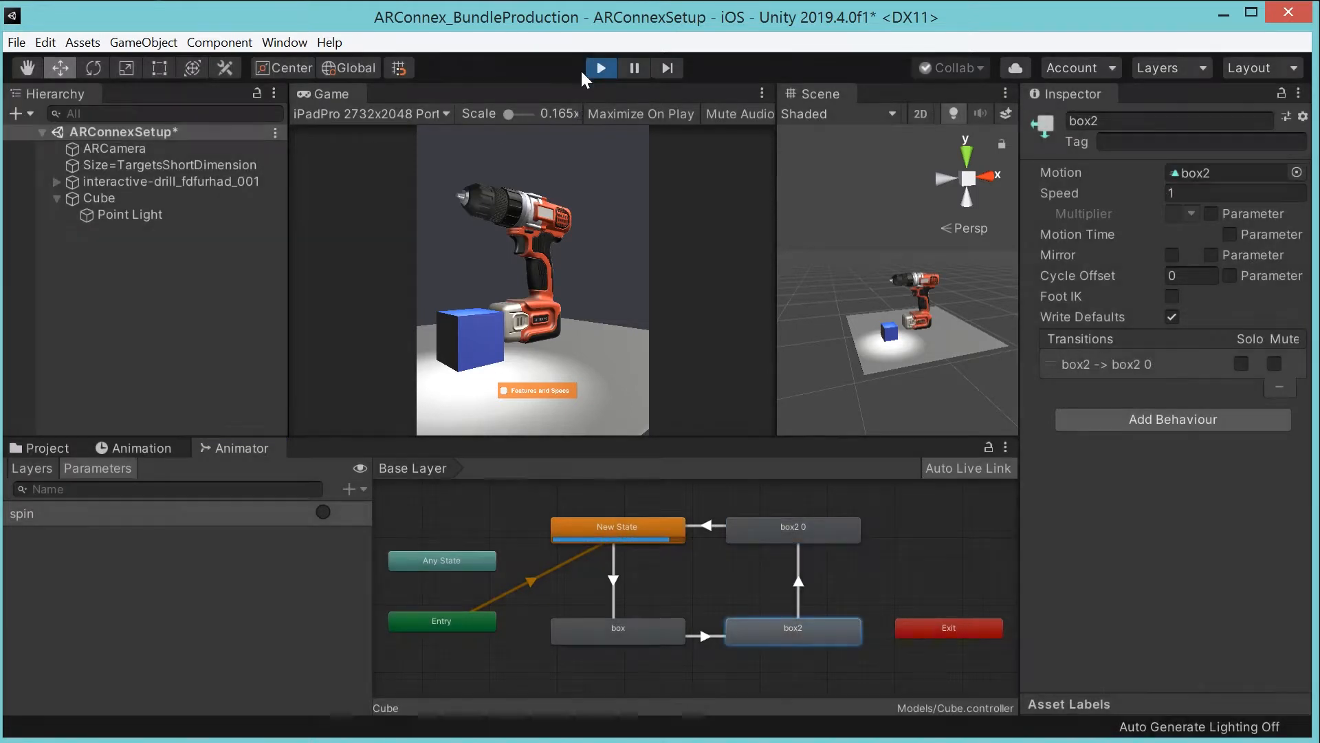
- Exit play mode and delete the Cube object from the ARConnexSetup scene
click(601, 67)
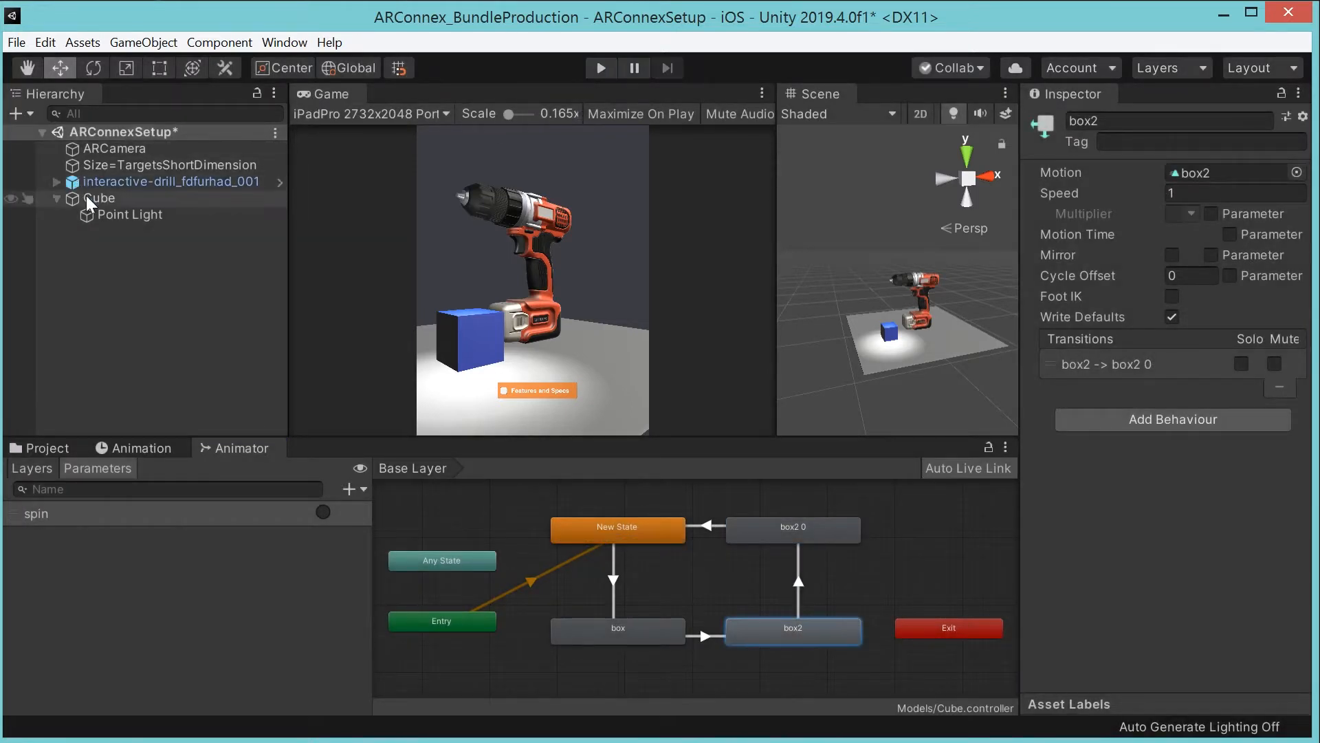
click(92, 198)
right_click(91, 198)
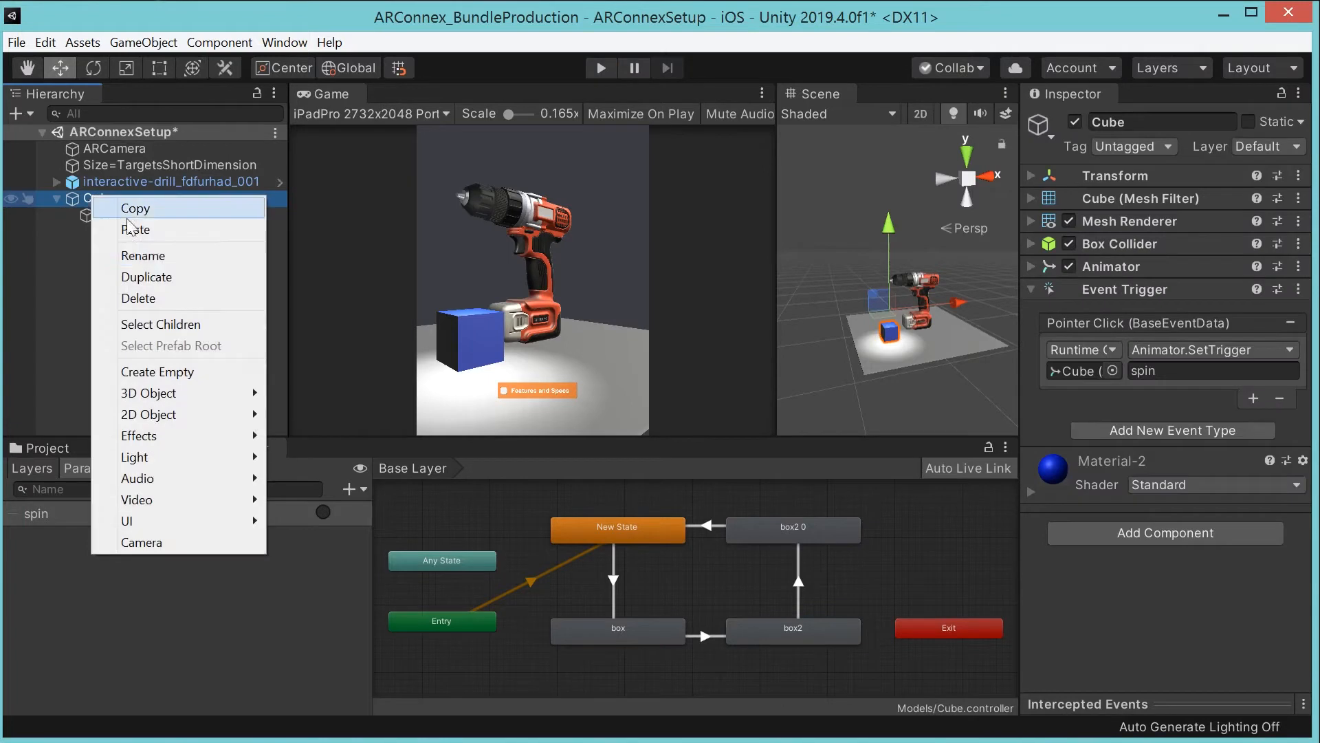
click(145, 298)
- Expand the interactive-drill_fdfurhad_001 hierarchy and display the animation timeline of its drill_Bake_forUnity object
click(113, 179)
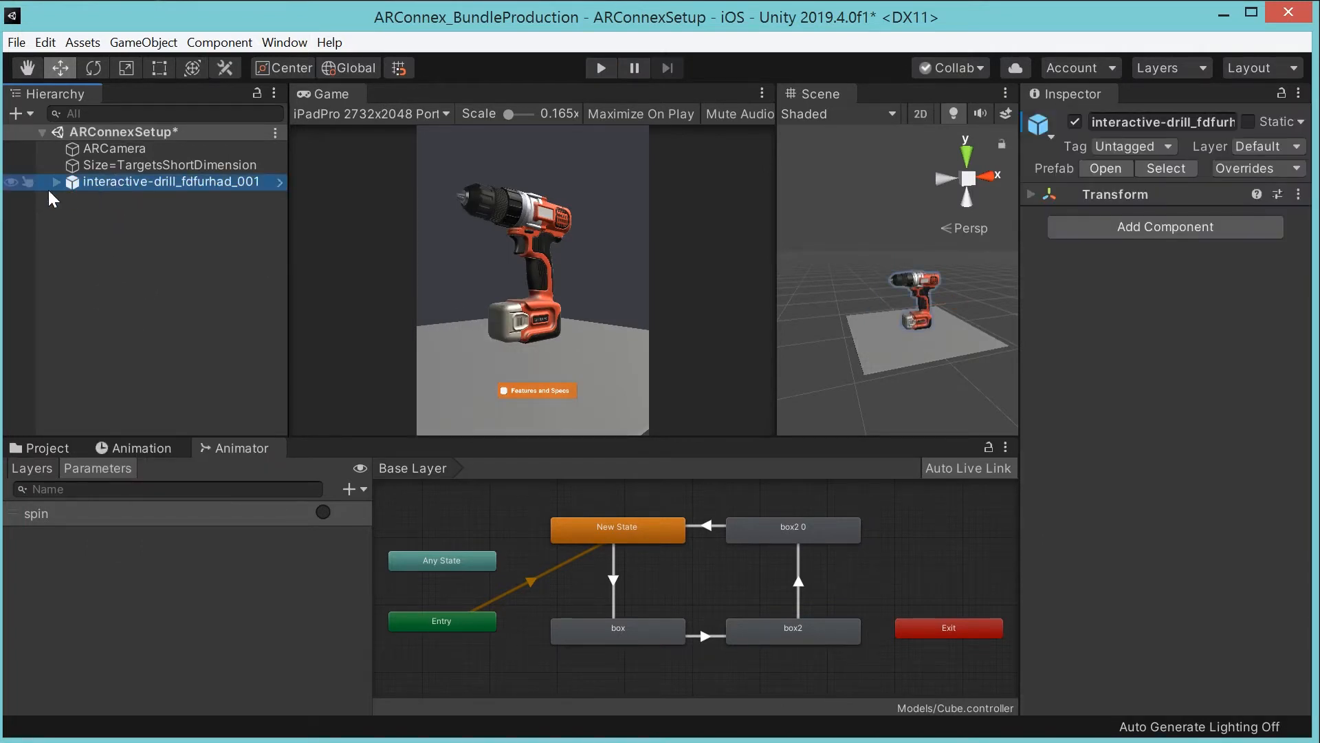
click(56, 172)
click(56, 180)
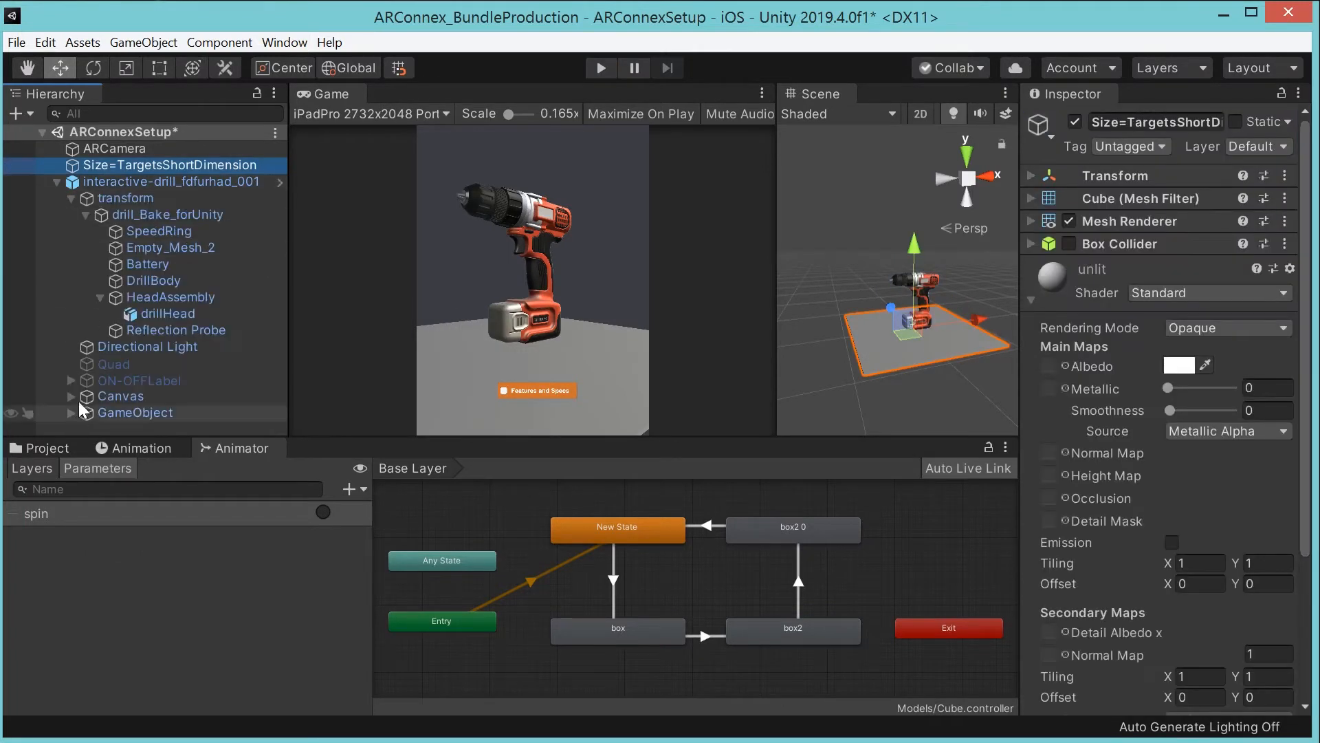
click(143, 215)
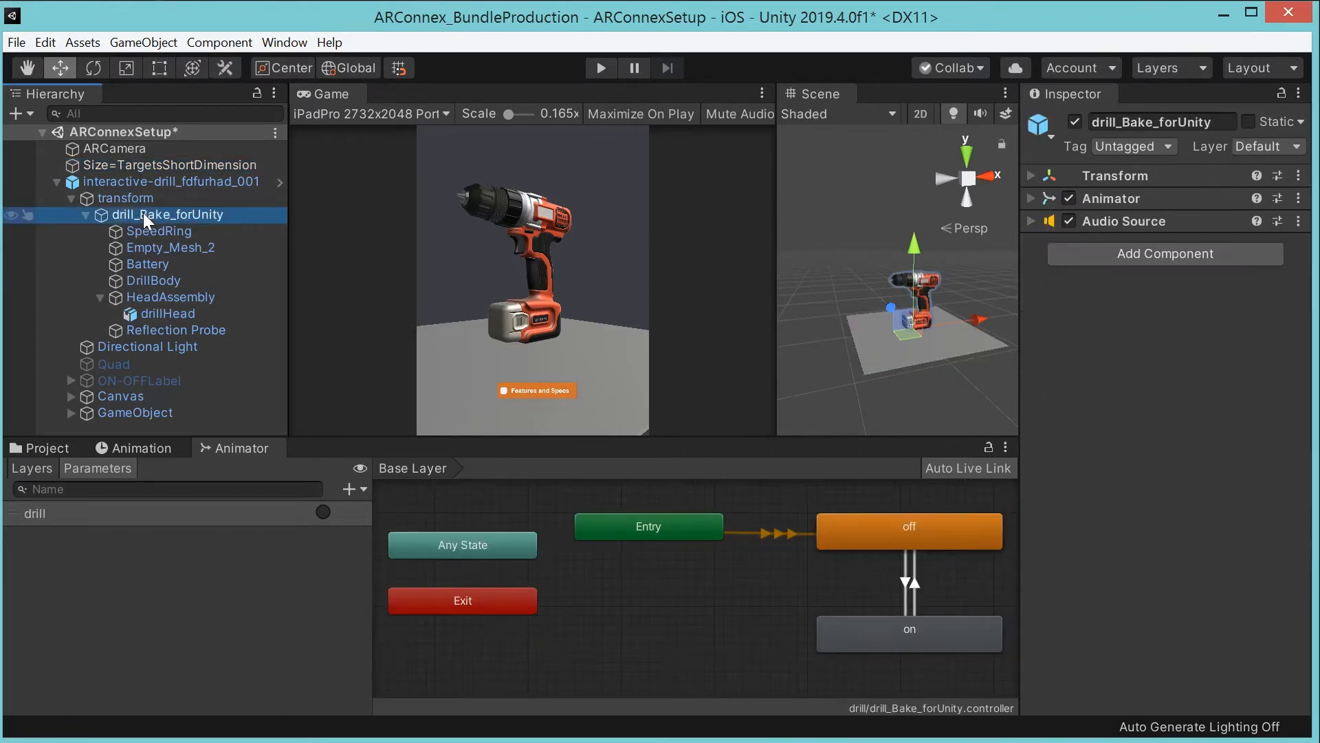
click(132, 449)
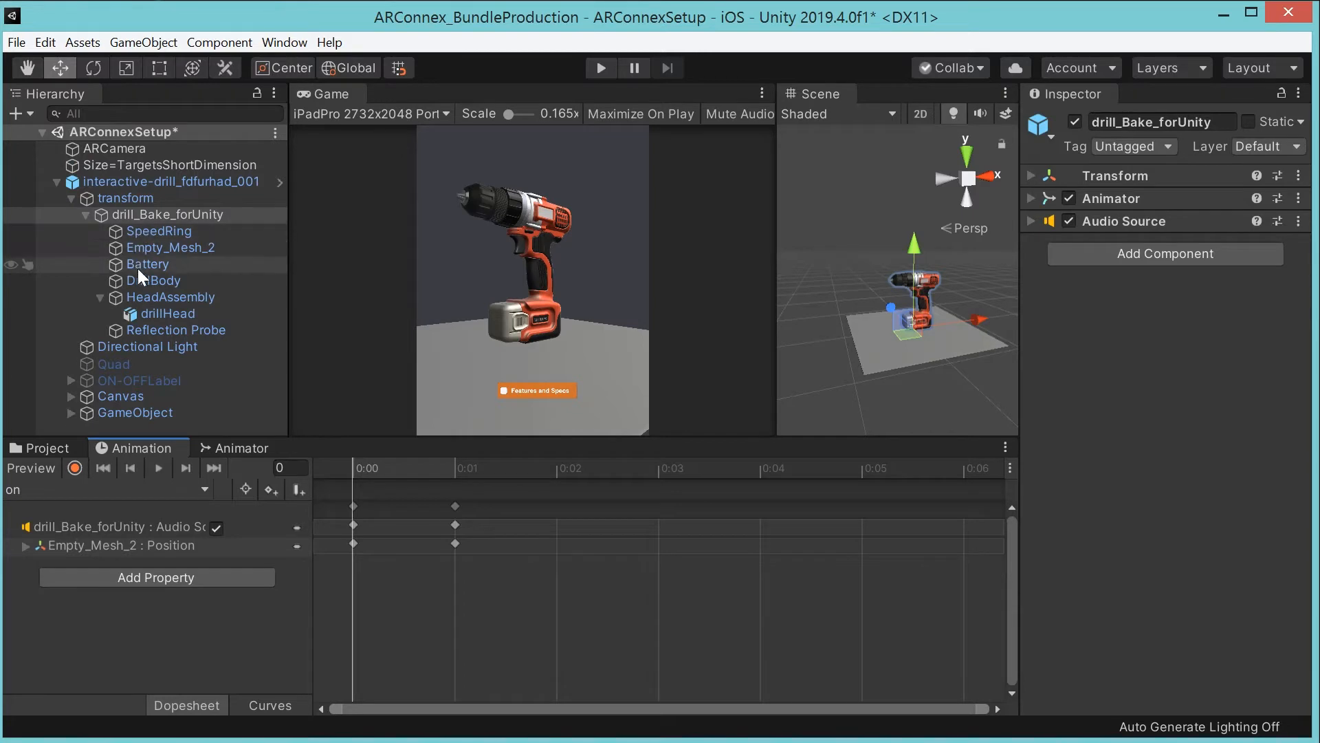
- Review the properties available to animate on drill_Bake_forUnity and its children, and inspect the Empty_Mesh_2 position track
click(145, 576)
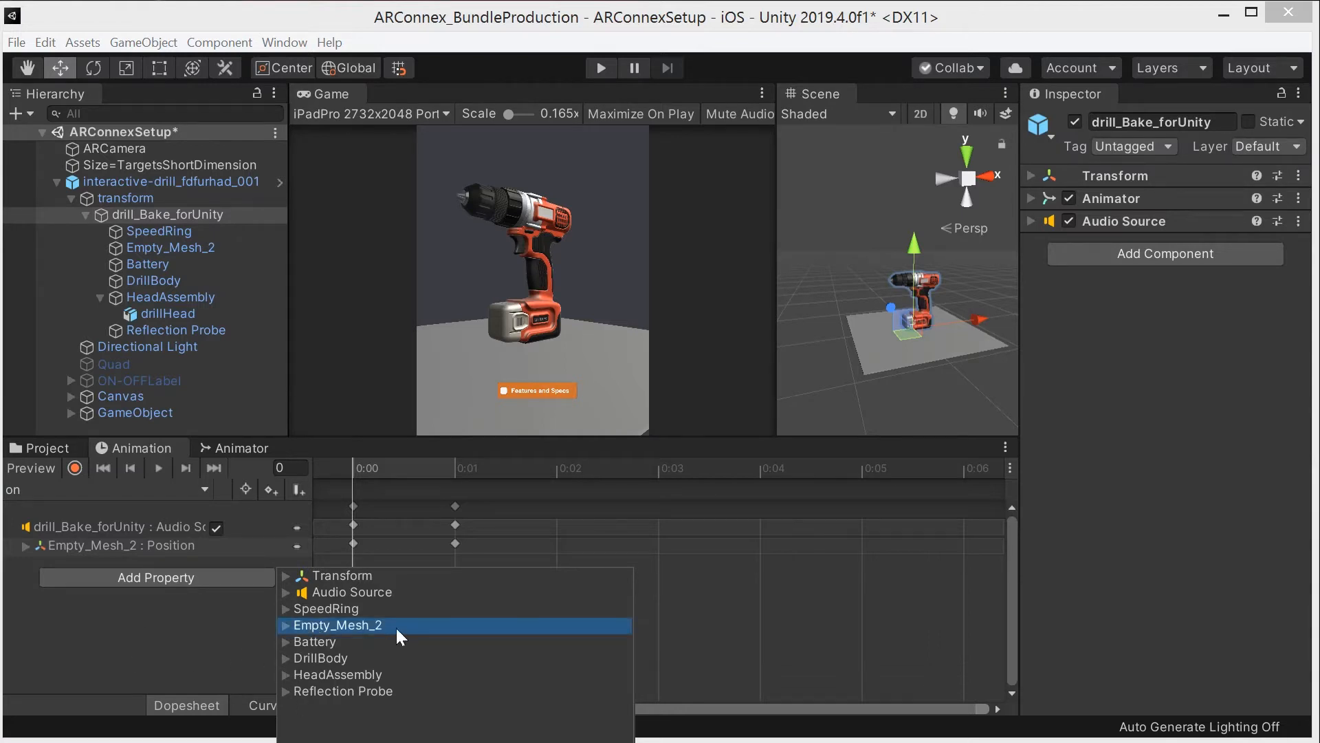
click(114, 544)
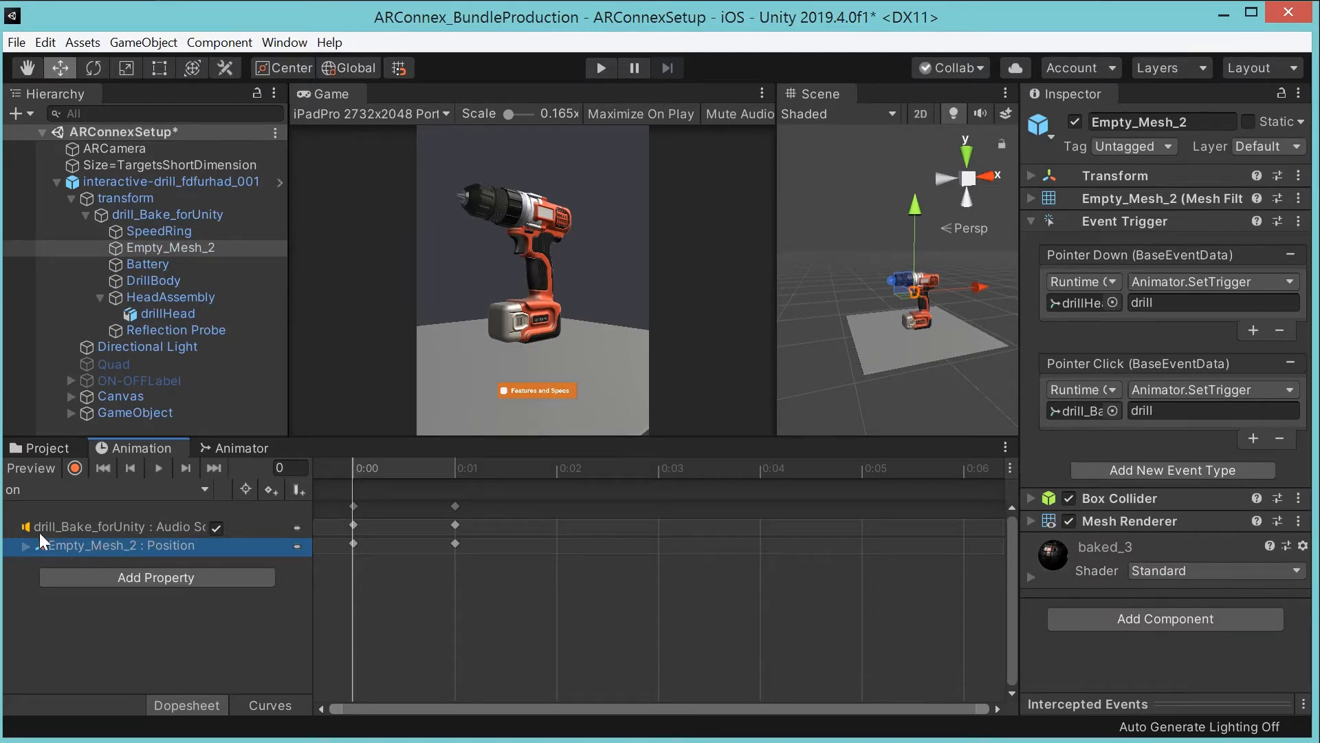
click(155, 578)
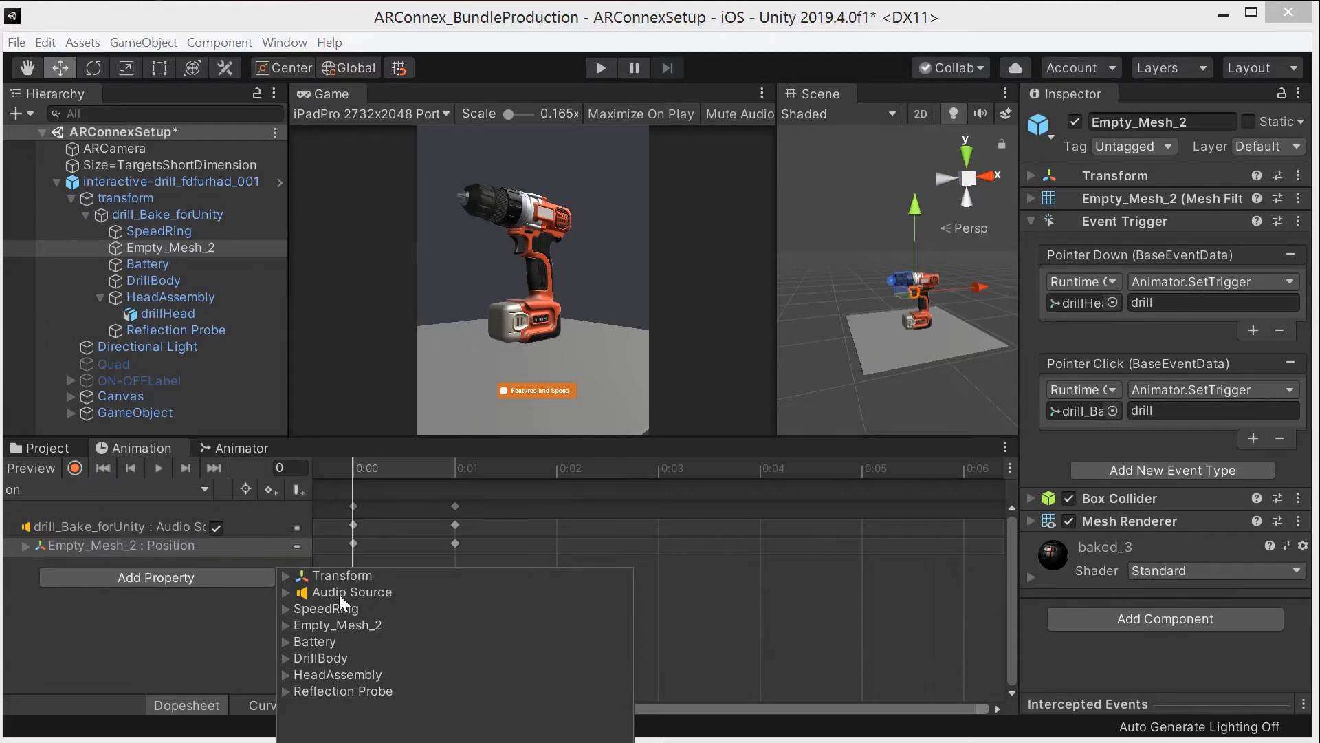
click(121, 608)
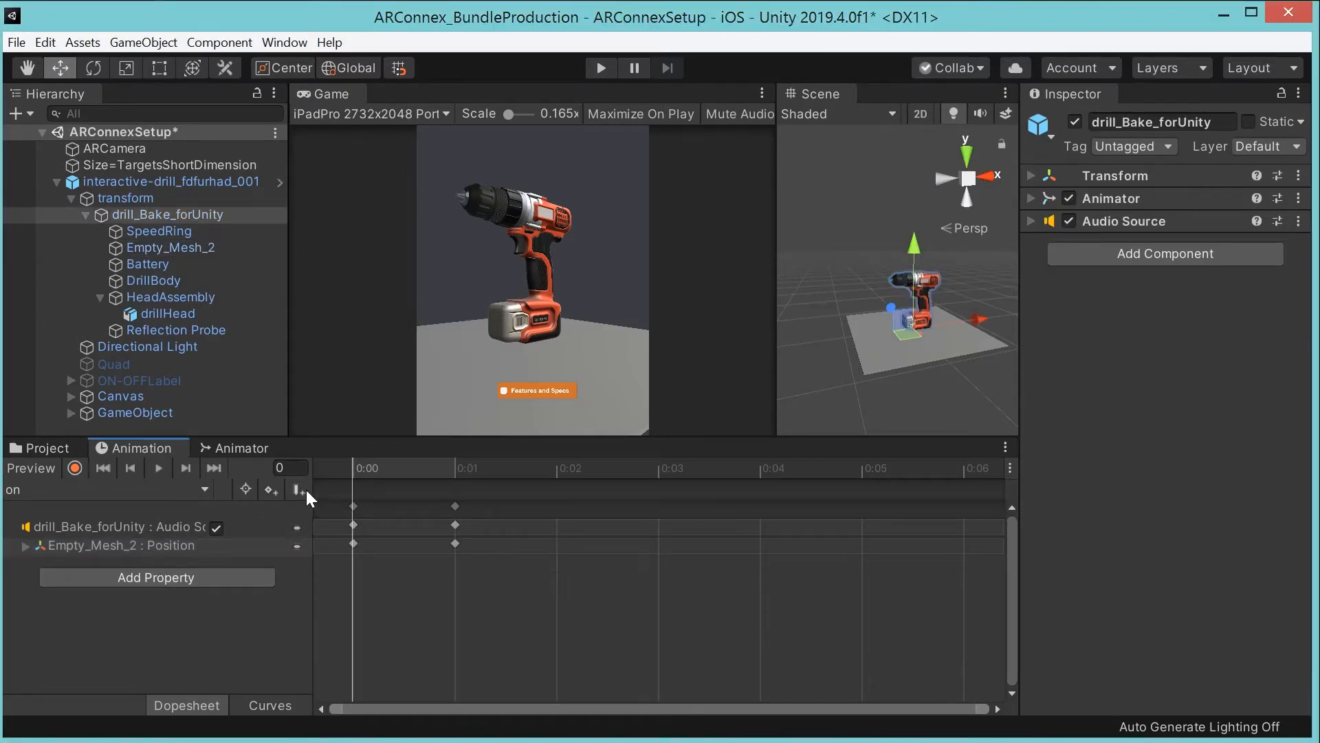
- Compare the drill's off and on clips, and scrub the on clip between frames 0 and 1
click(23, 493)
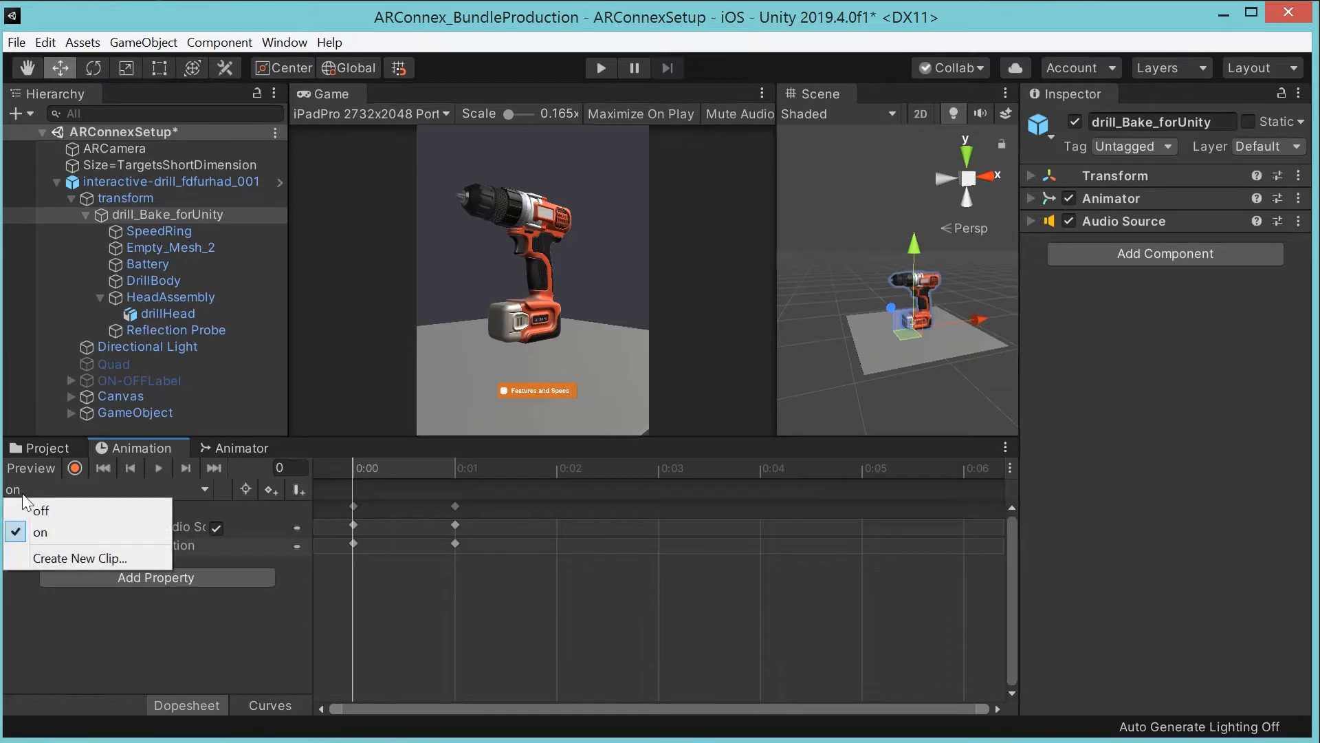
click(36, 507)
click(18, 489)
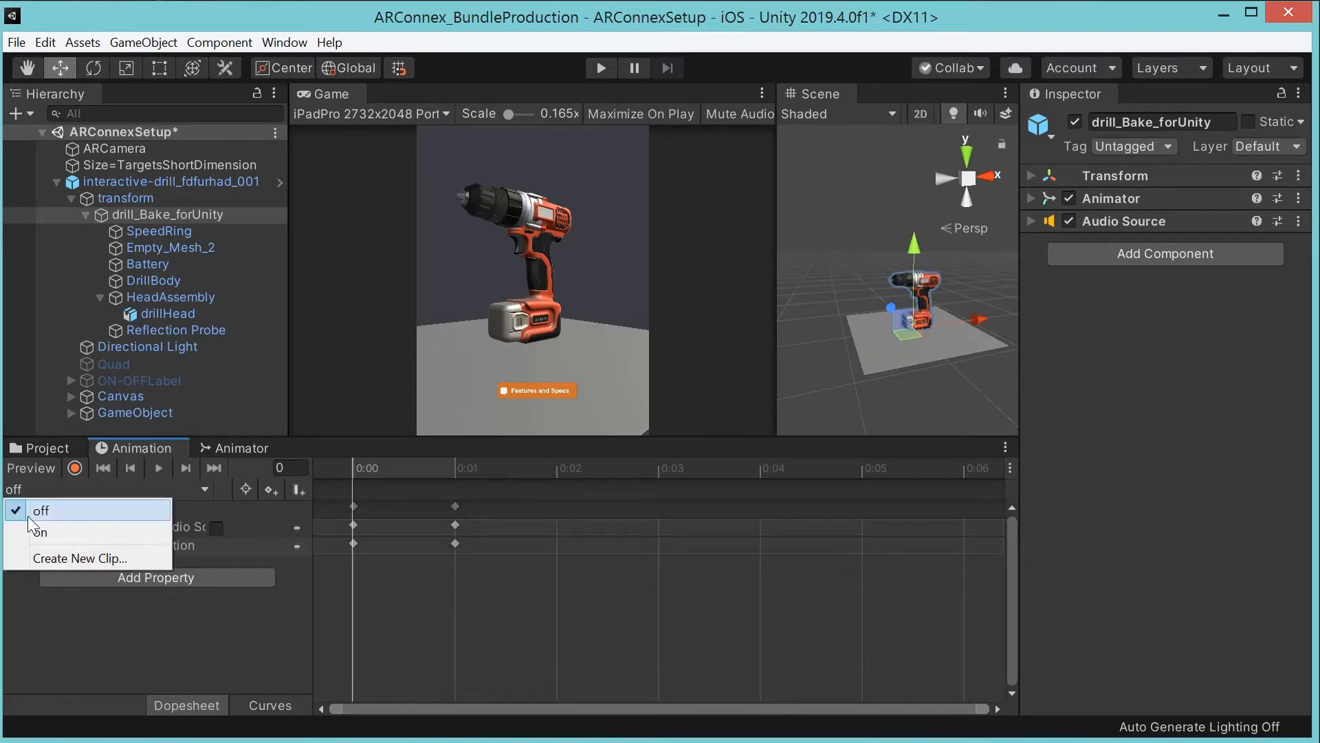
click(38, 524)
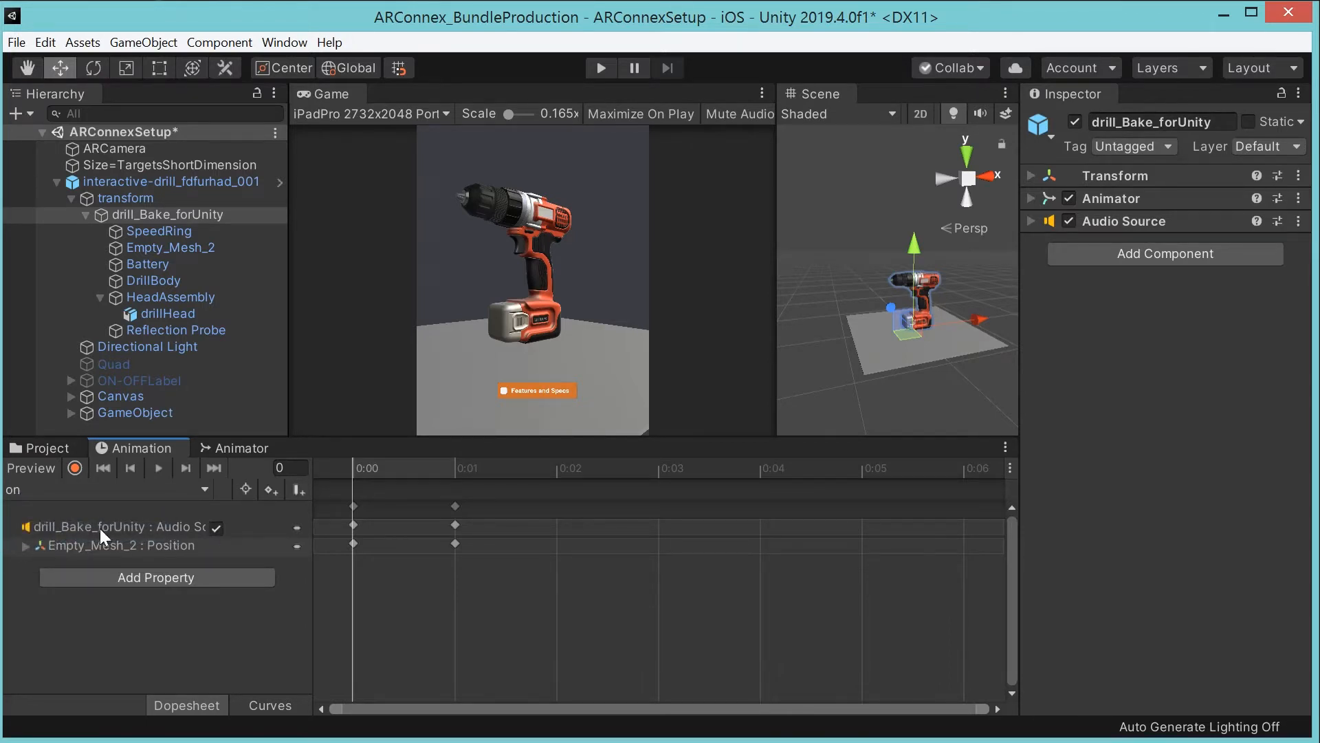
click(457, 467)
click(359, 470)
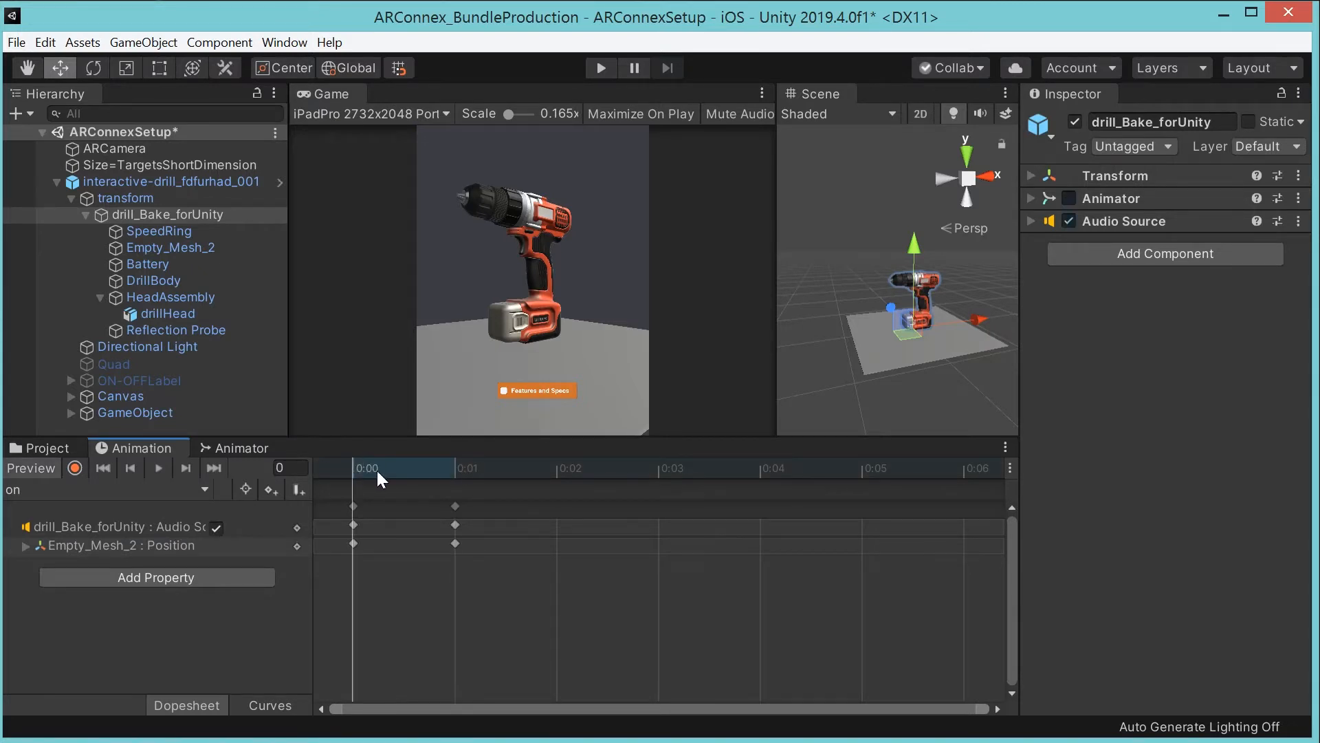
drag(377, 470, 484, 464)
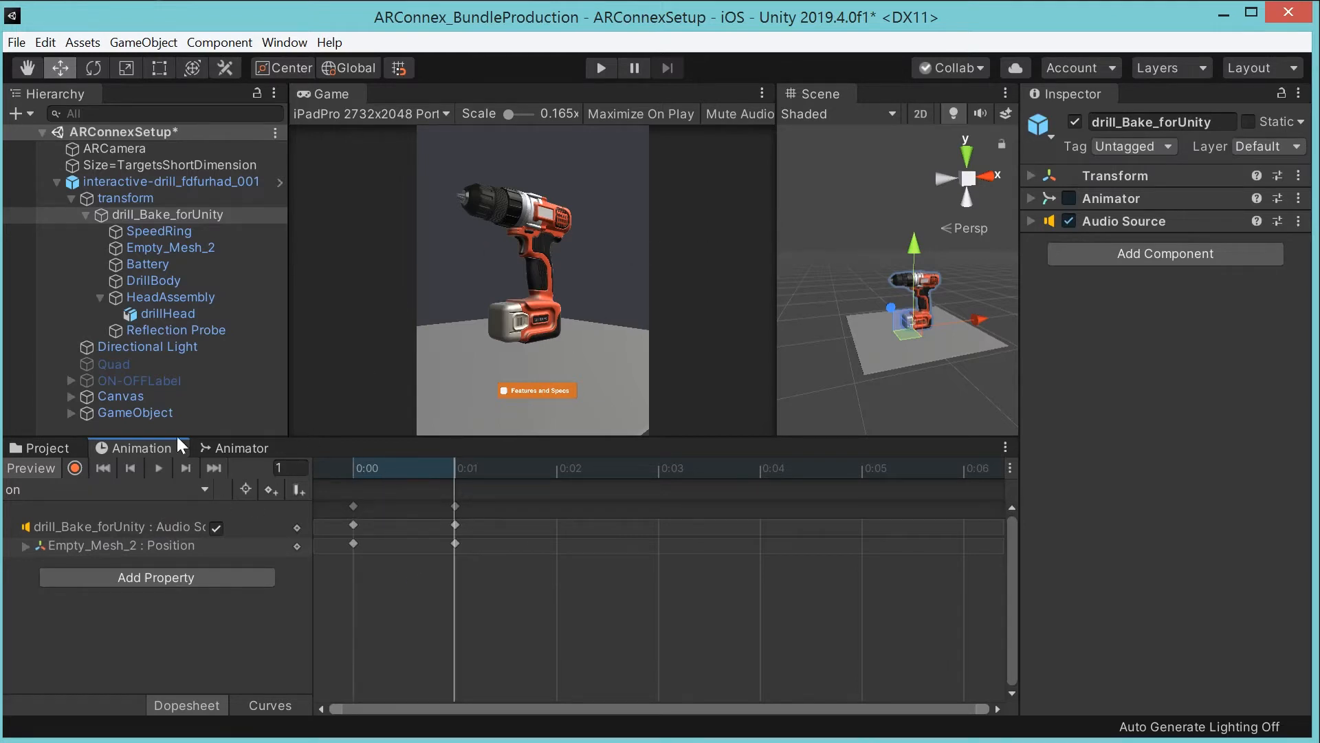
- Compare the position of the drill trigger, Empty_Mesh_2, in the on and off clips by scrubbing each to frame 1
double_click(152, 245)
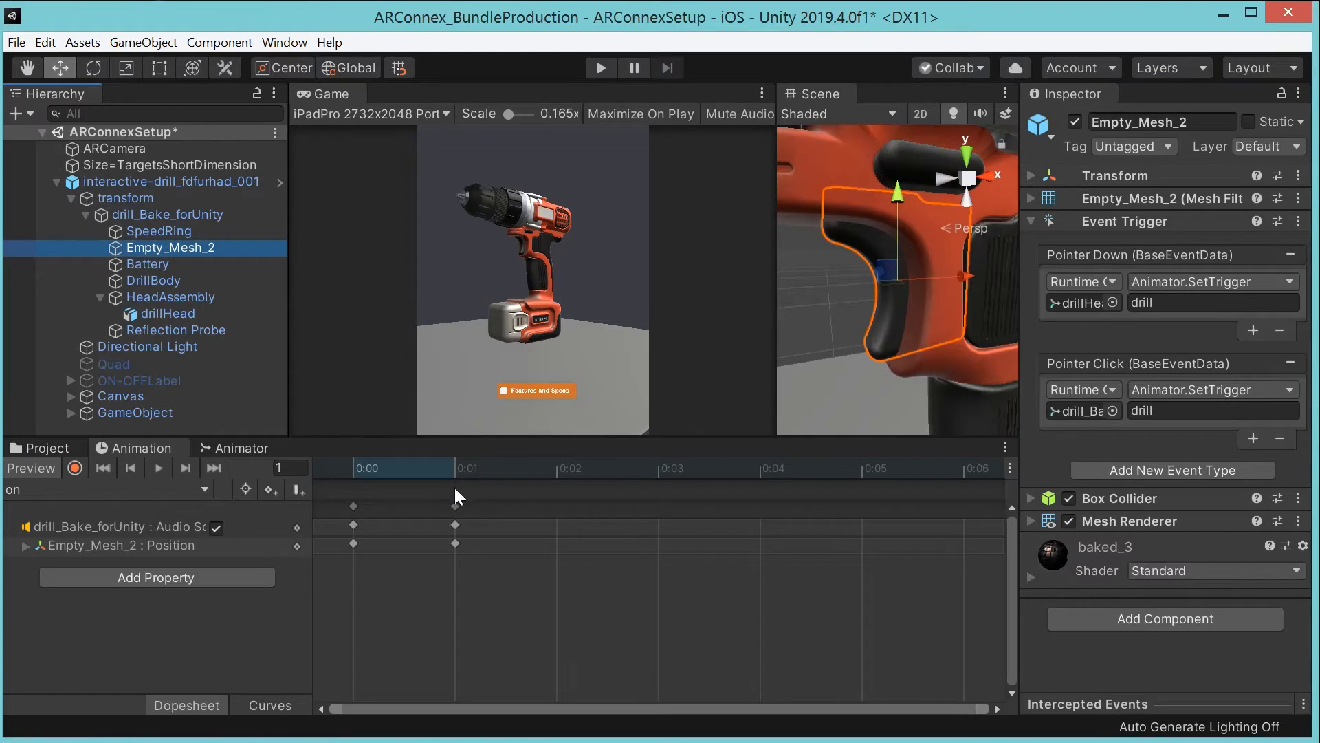
drag(440, 457, 490, 463)
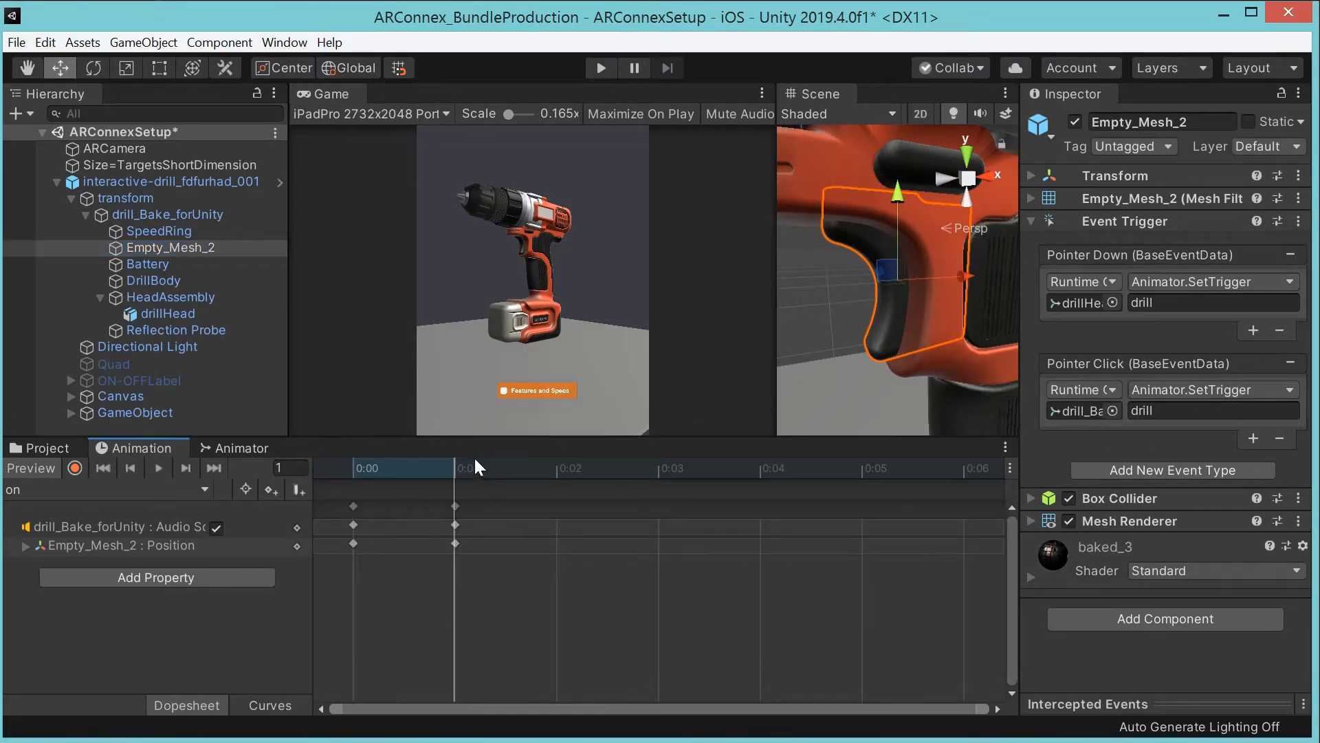
click(14, 489)
click(37, 511)
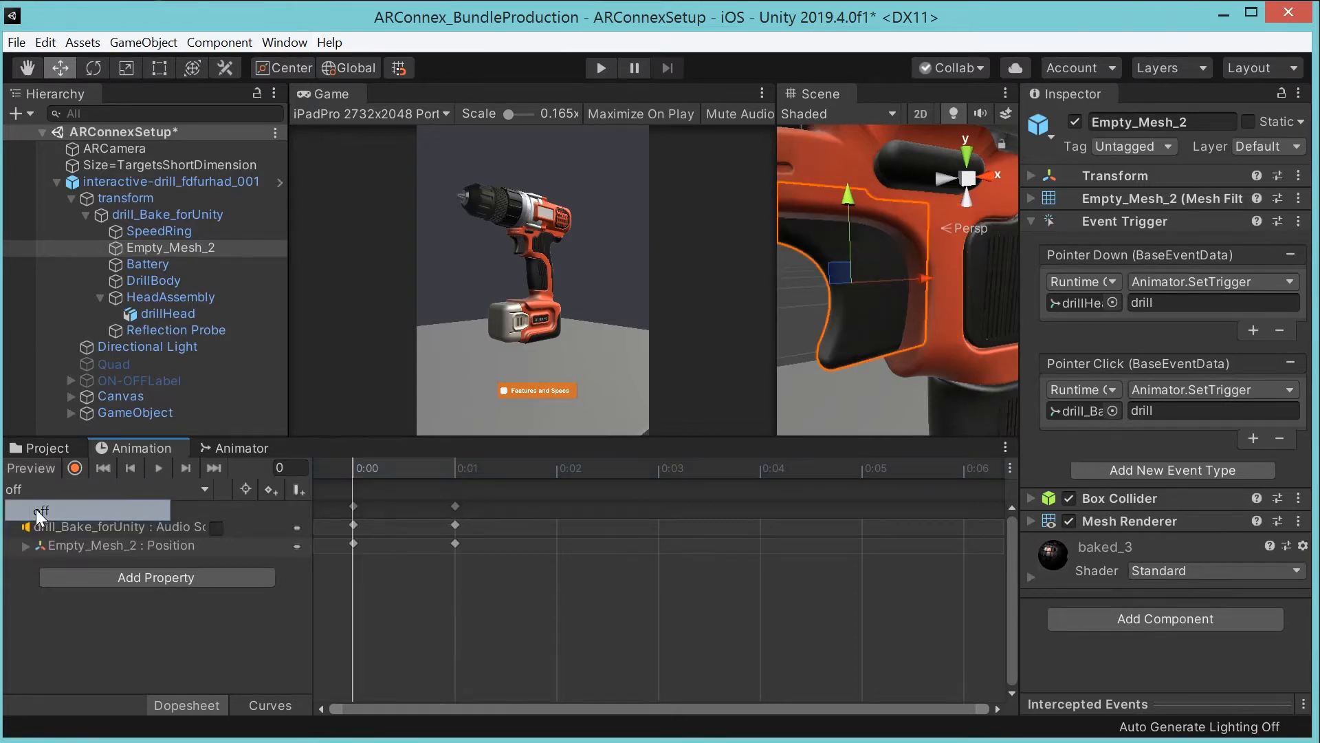
drag(361, 472, 461, 468)
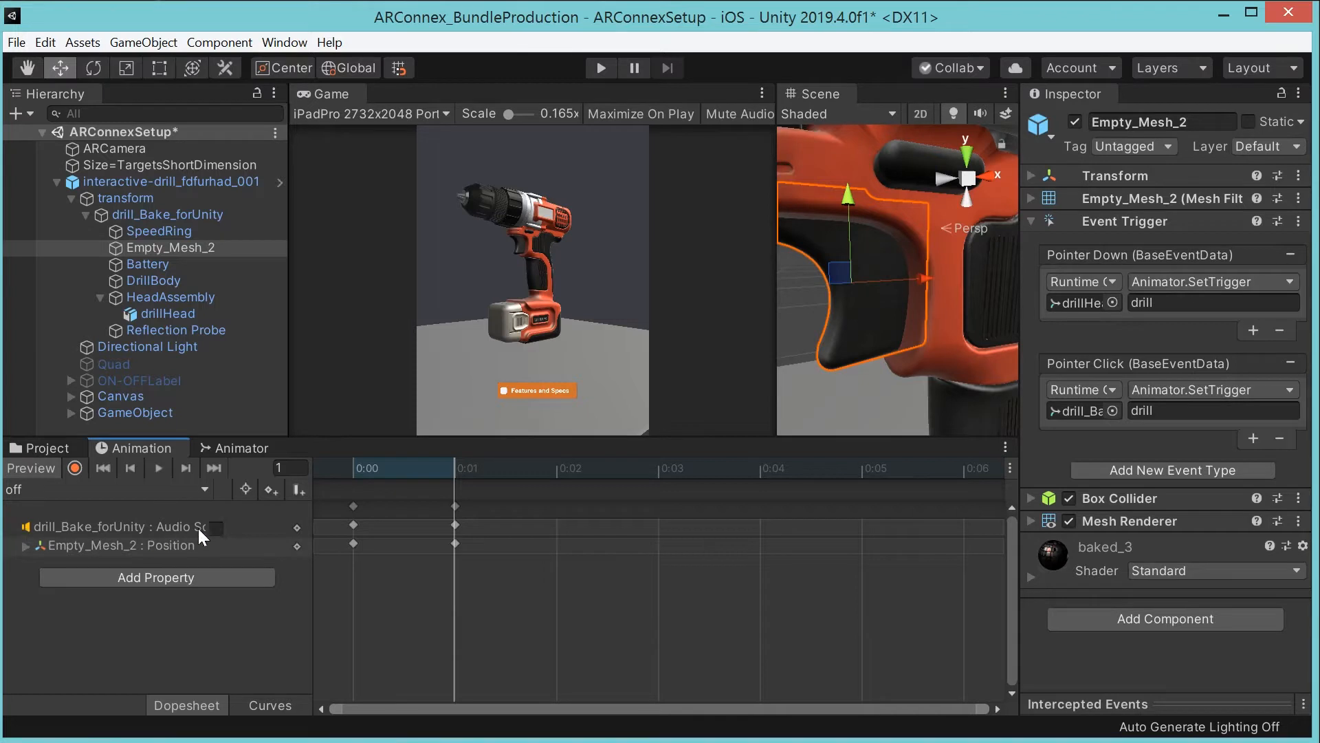
- Examine the off and on states and the settings of both transitions between them in the drill's animator graph
click(242, 448)
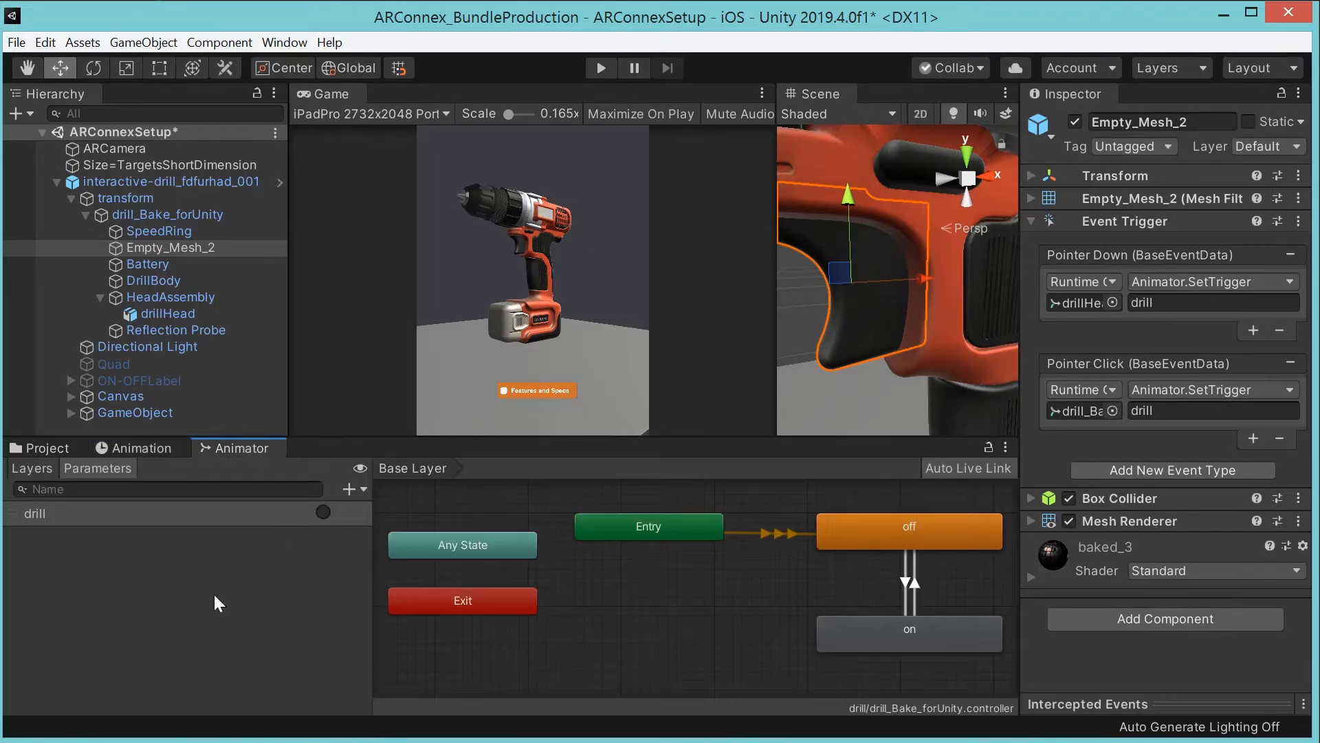
click(875, 527)
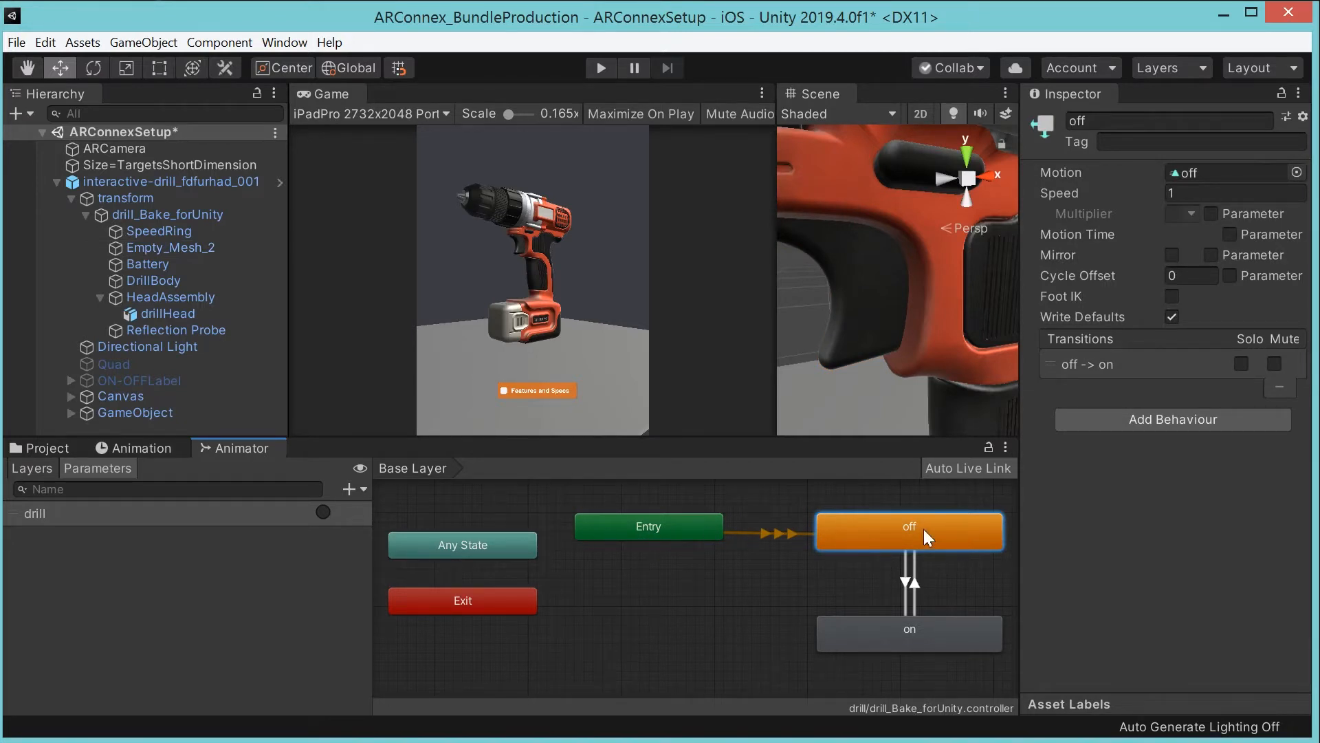
click(903, 579)
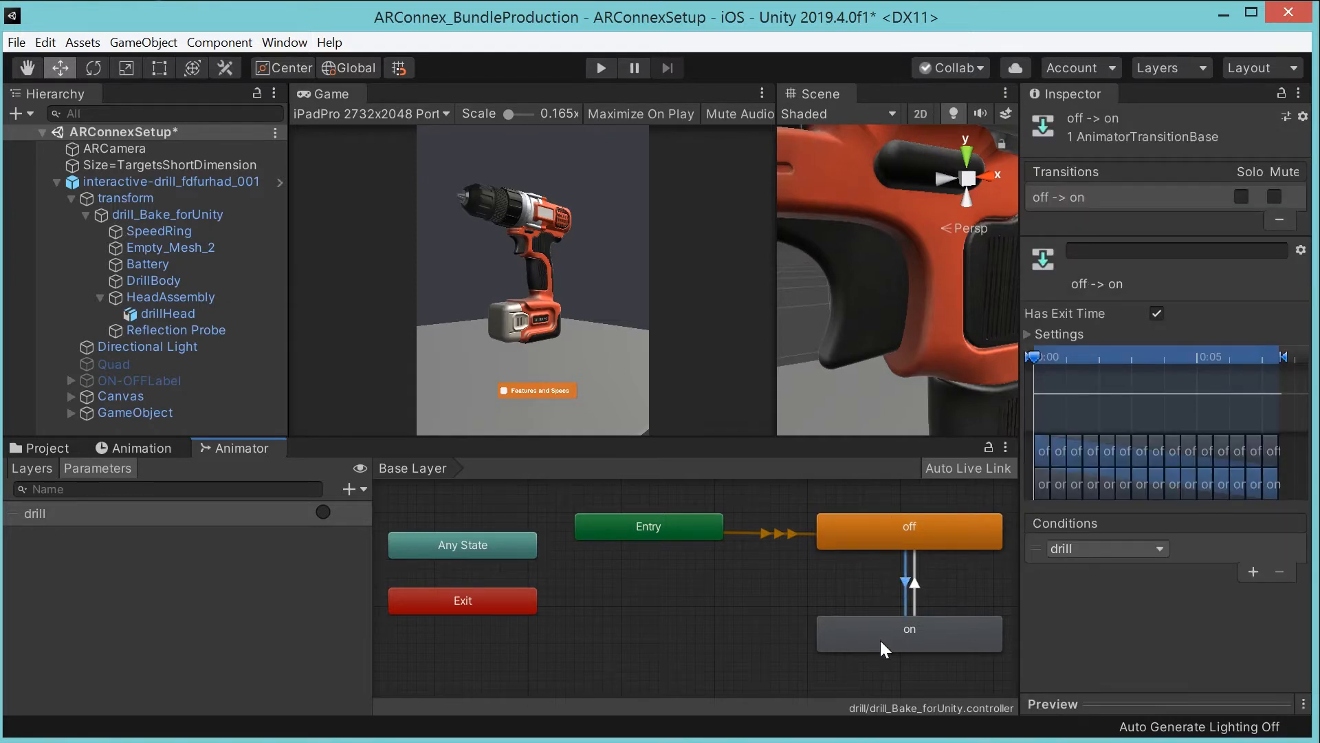
click(880, 641)
click(901, 578)
click(886, 646)
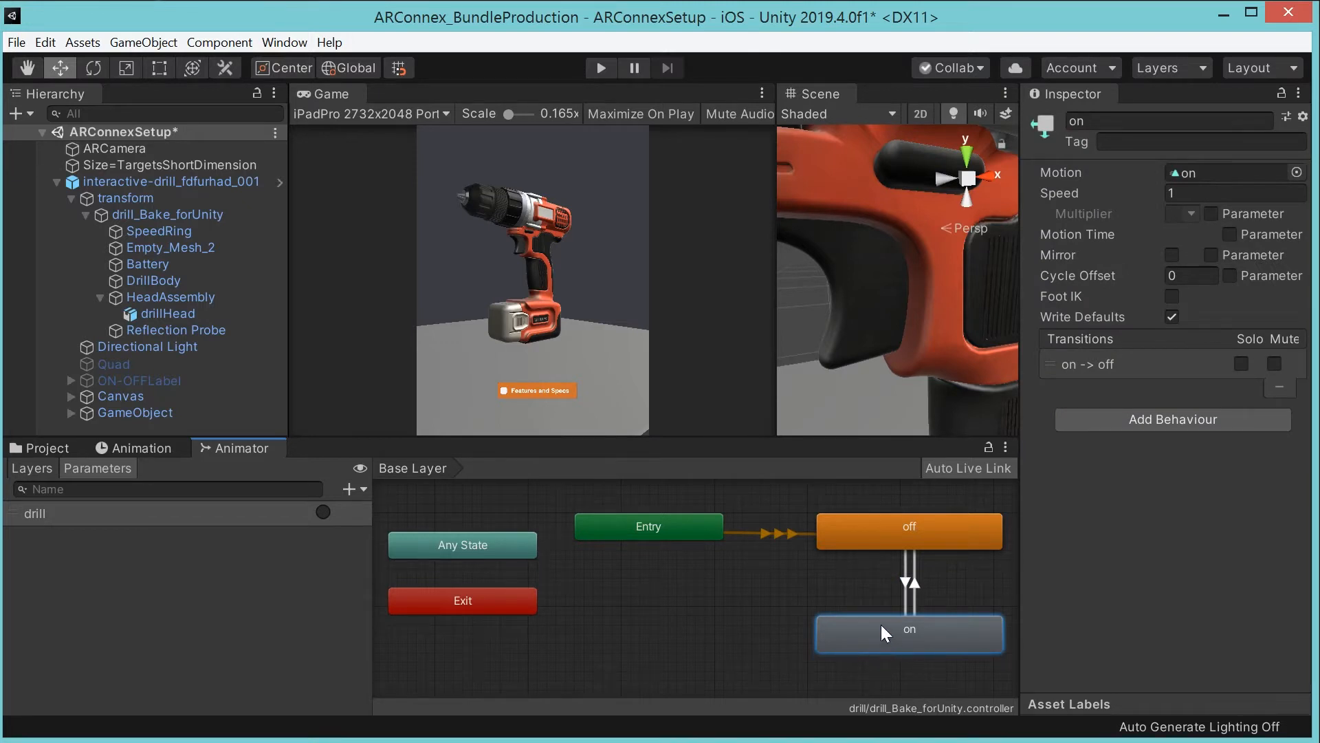
click(915, 582)
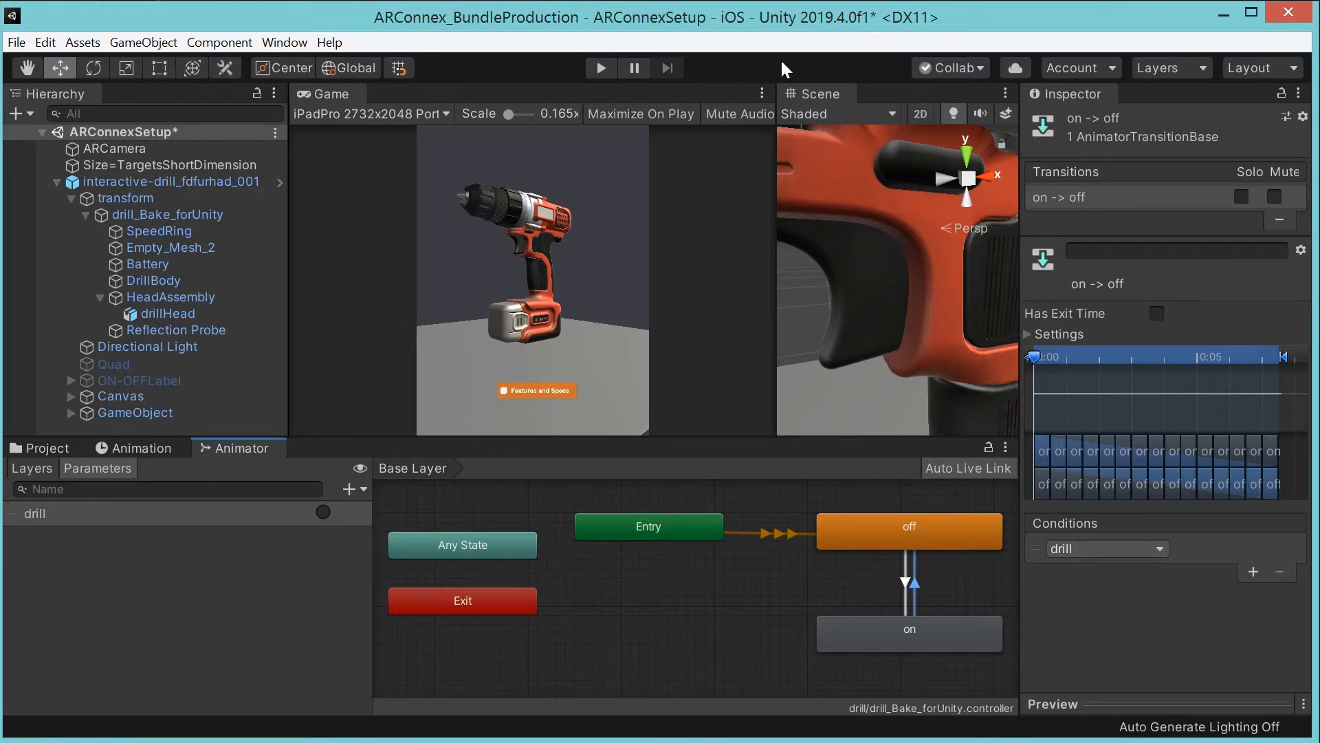
- Test the drill in play mode by activating its trigger on and off, and end the playback
click(606, 69)
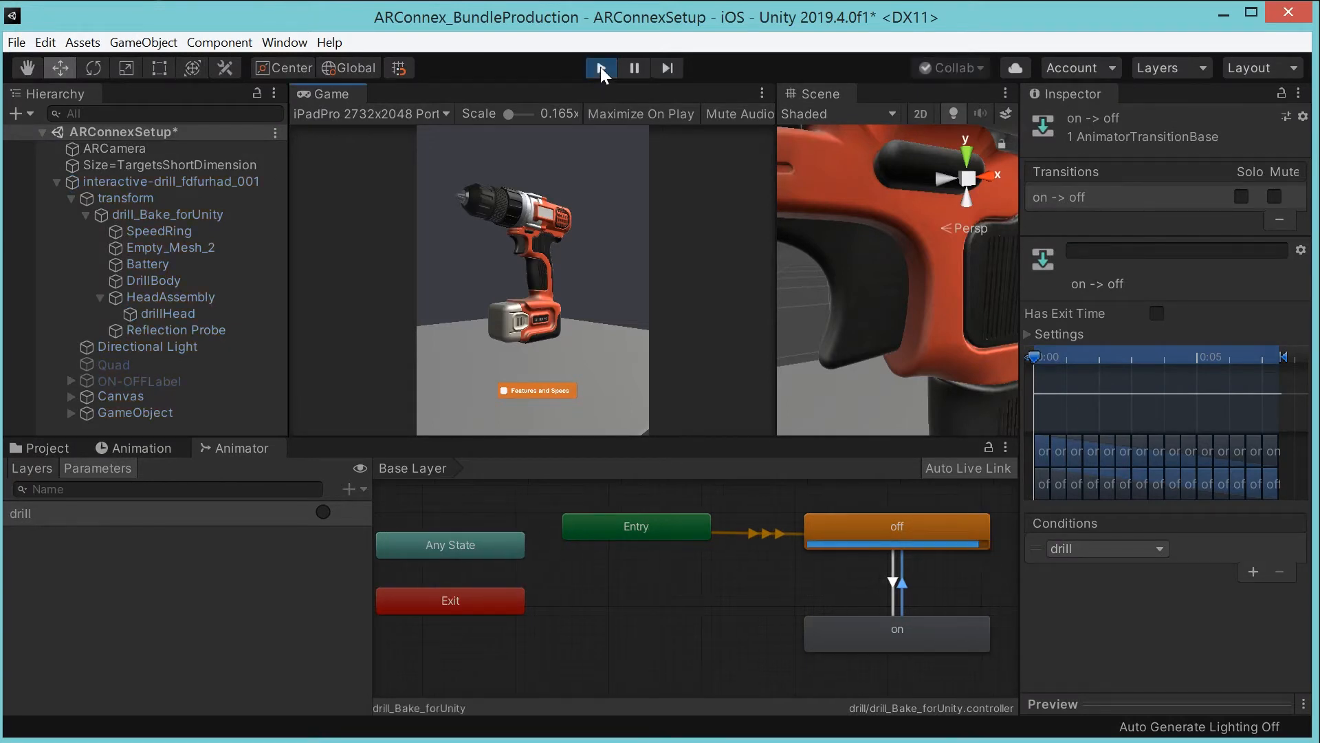
click(517, 242)
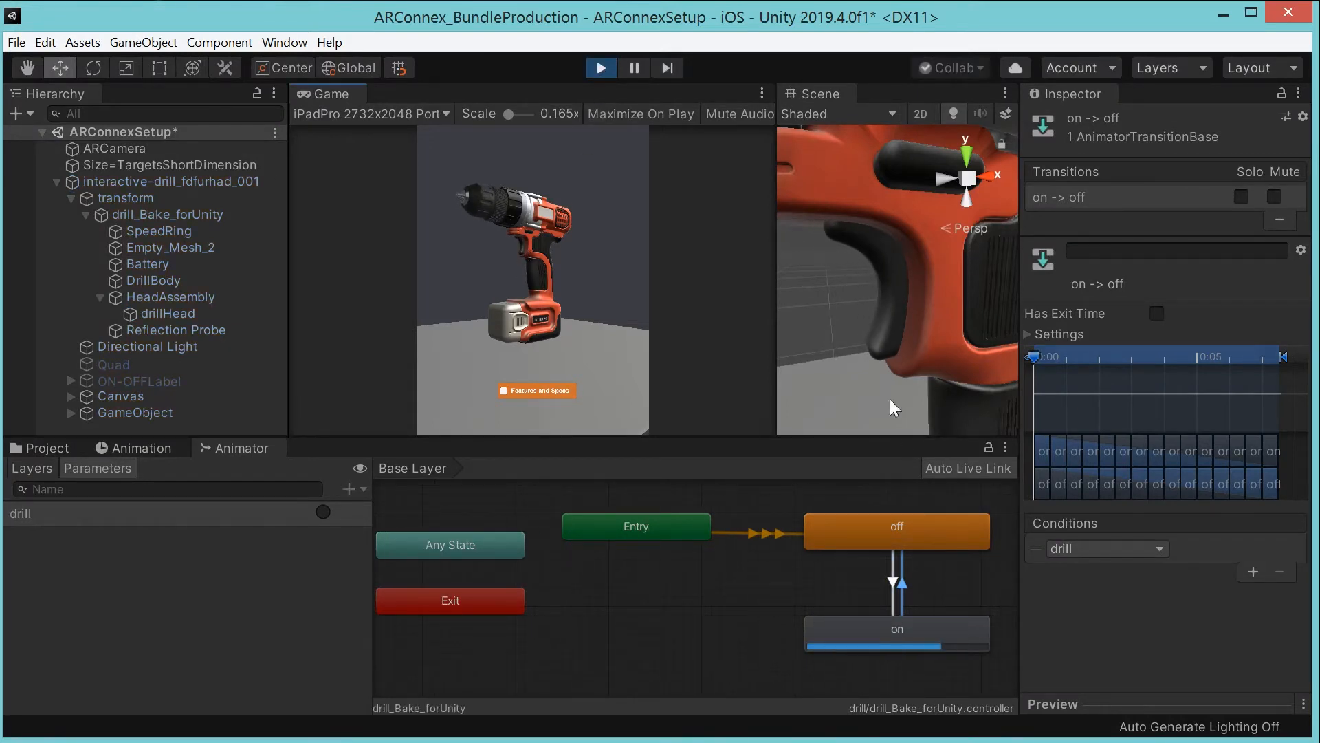
click(526, 245)
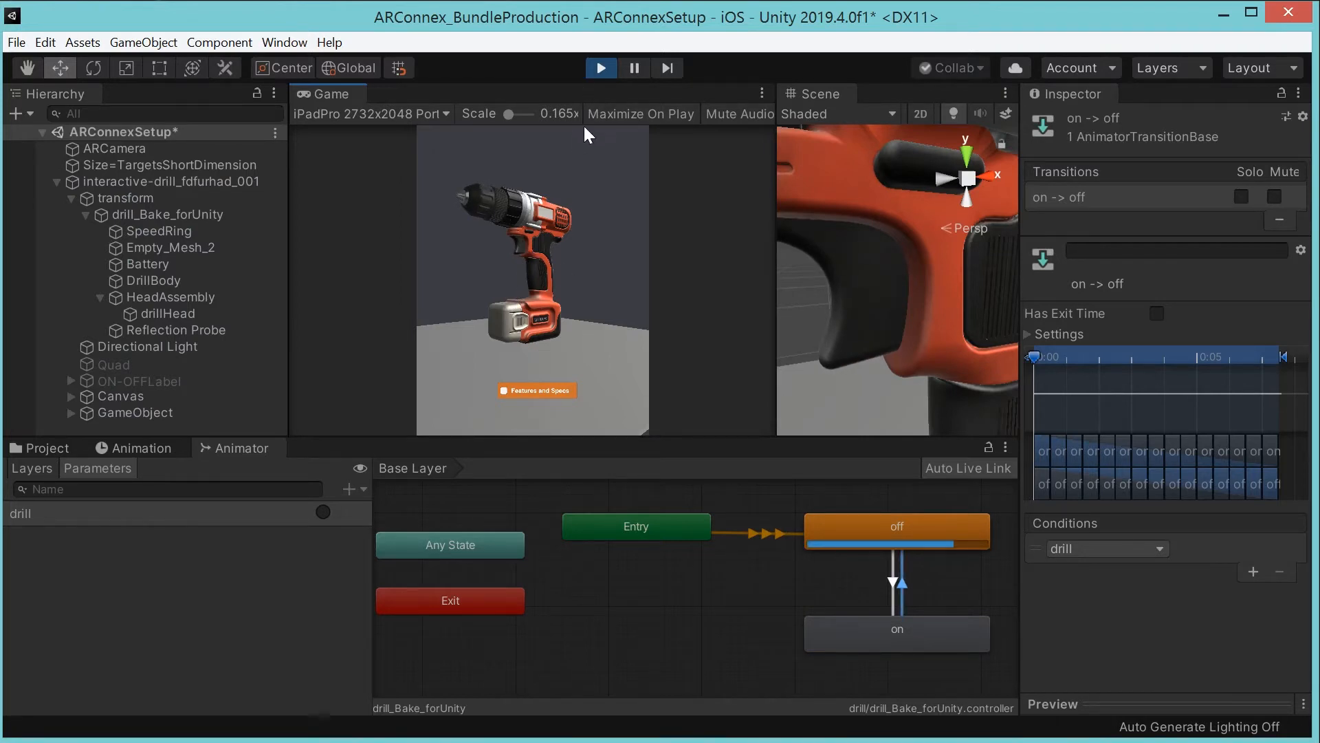
click(601, 68)
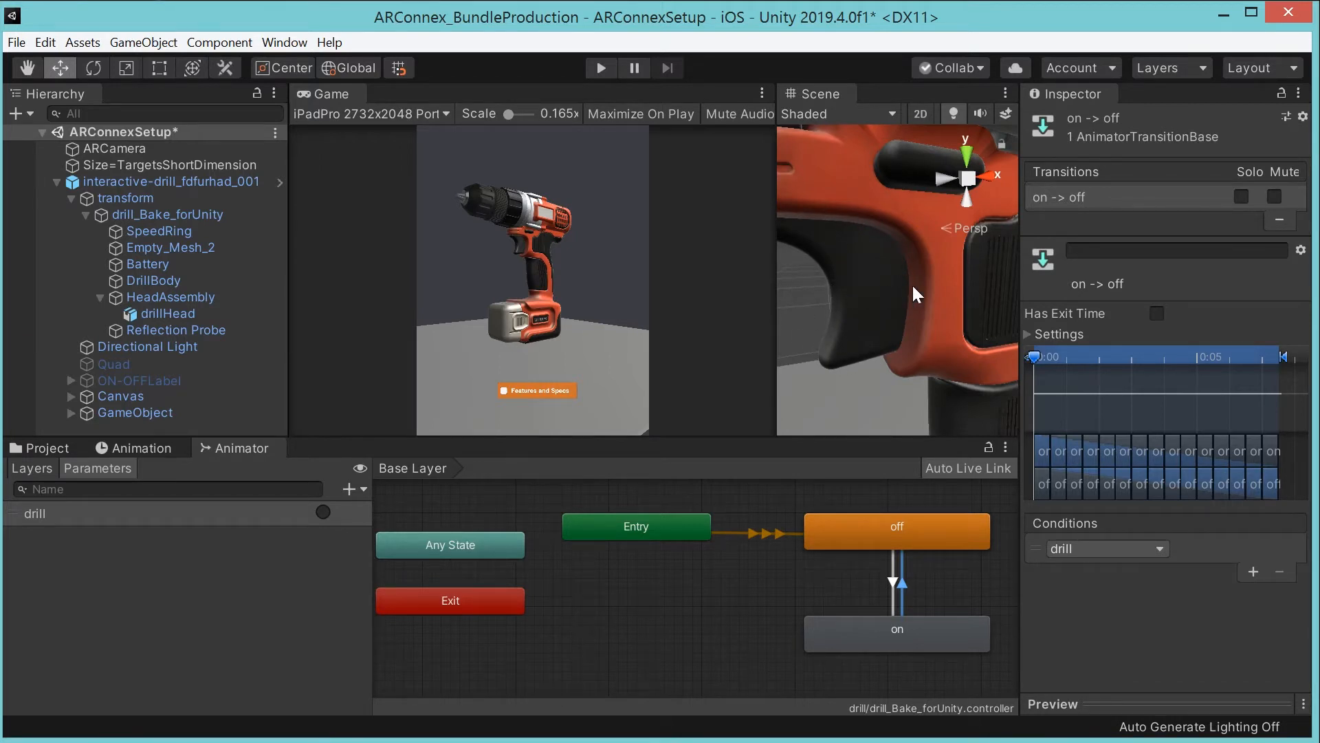
- Set the transition duration of the drill's off-to-on transition to 3.25 seconds
click(892, 583)
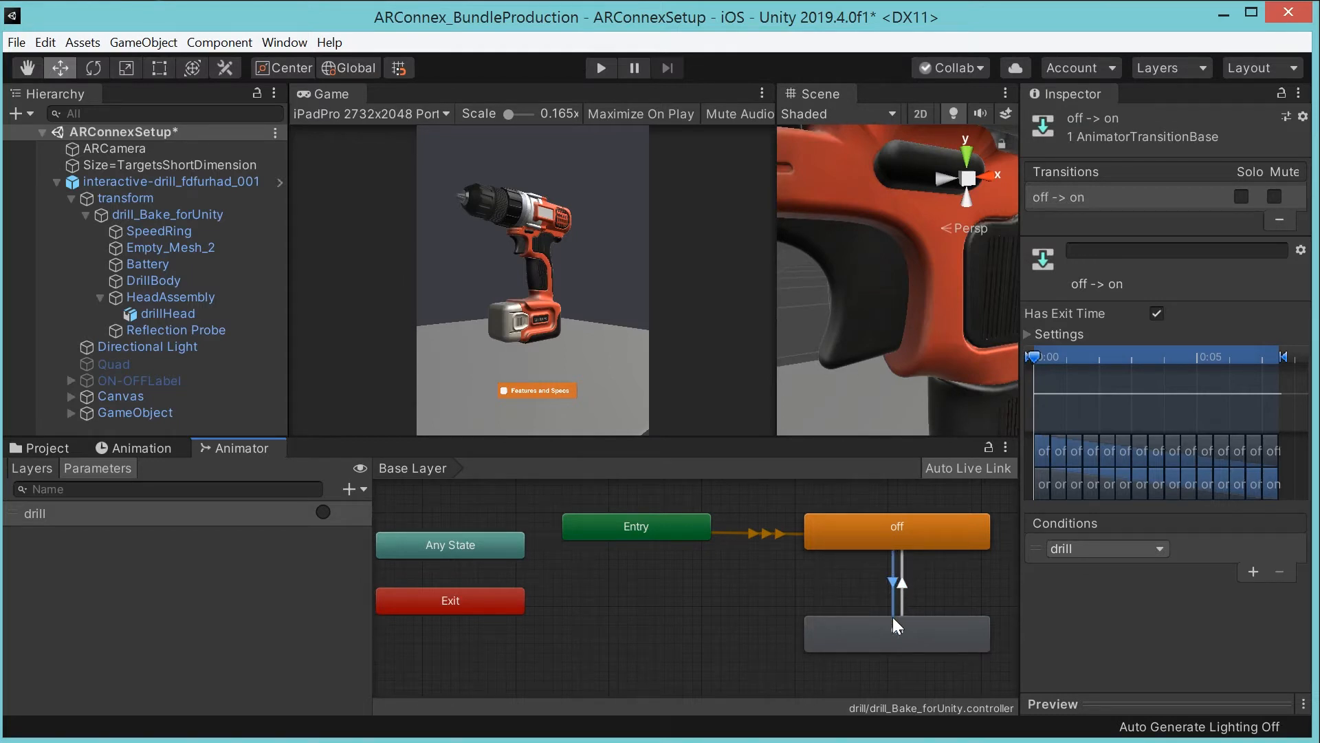
click(1030, 334)
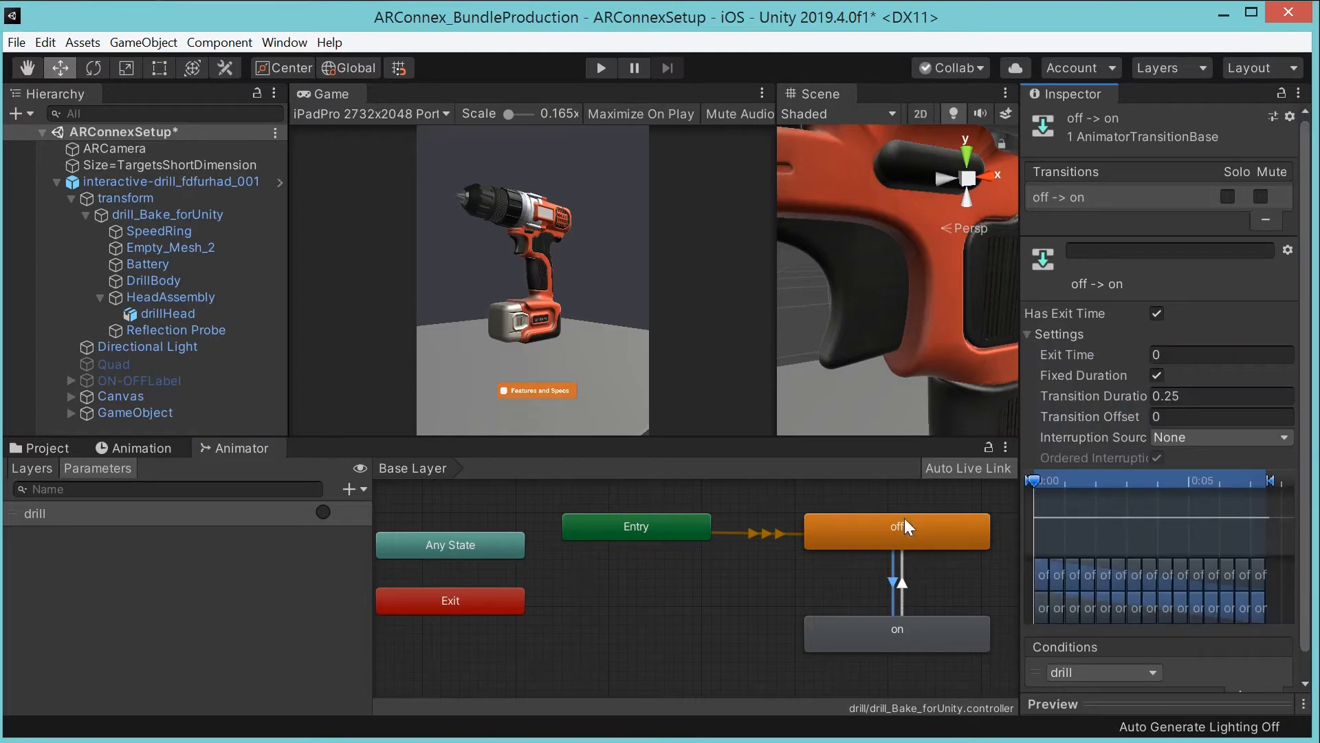
click(1096, 405)
drag(1160, 398, 1130, 397)
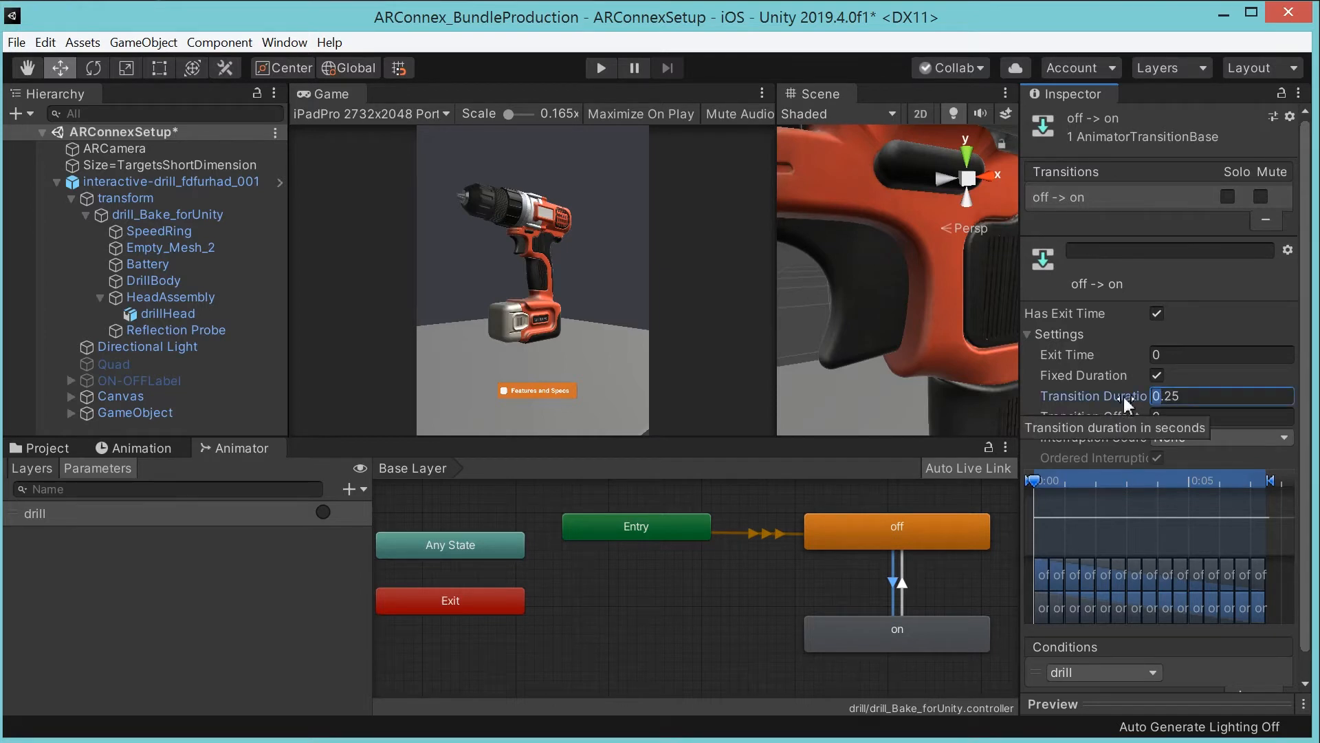
text(3)
click(642, 645)
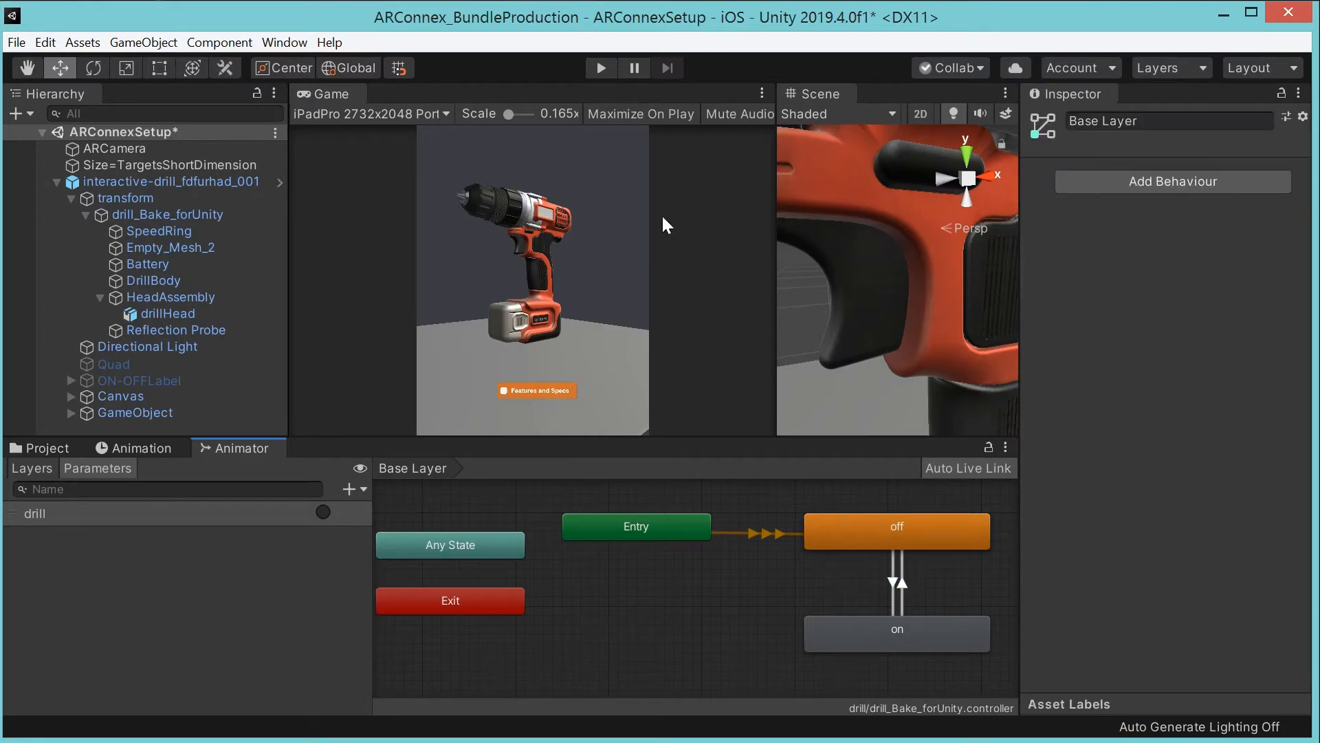
- Test the slowed off-to-on transition in play mode by activating the drill once, and end the playback
click(601, 68)
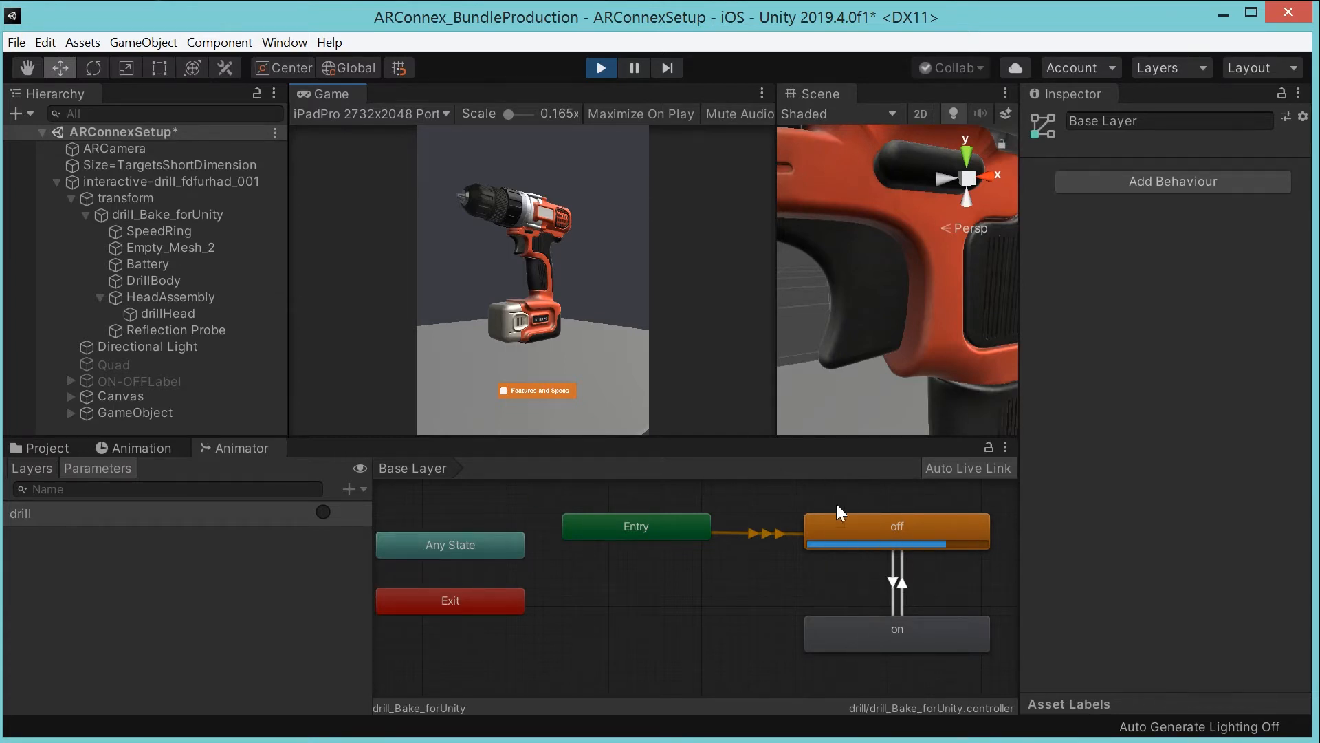
click(523, 313)
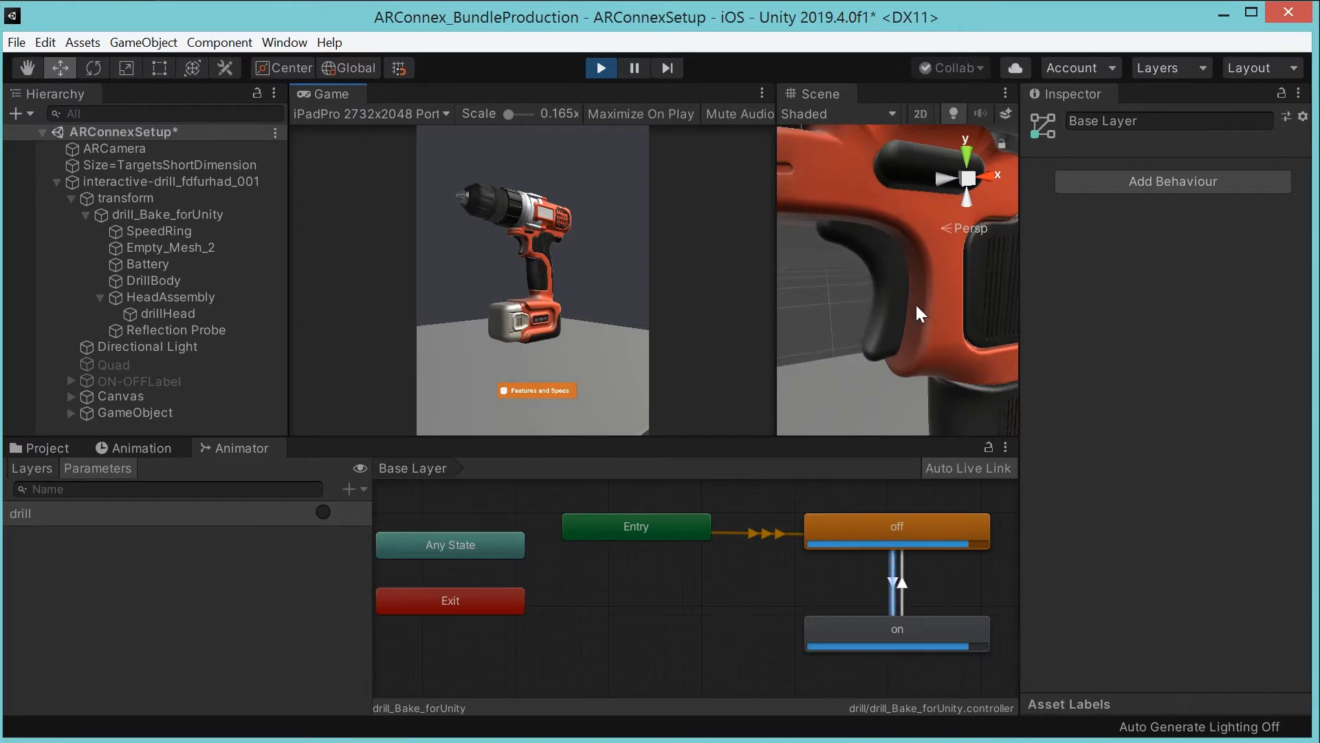
click(600, 68)
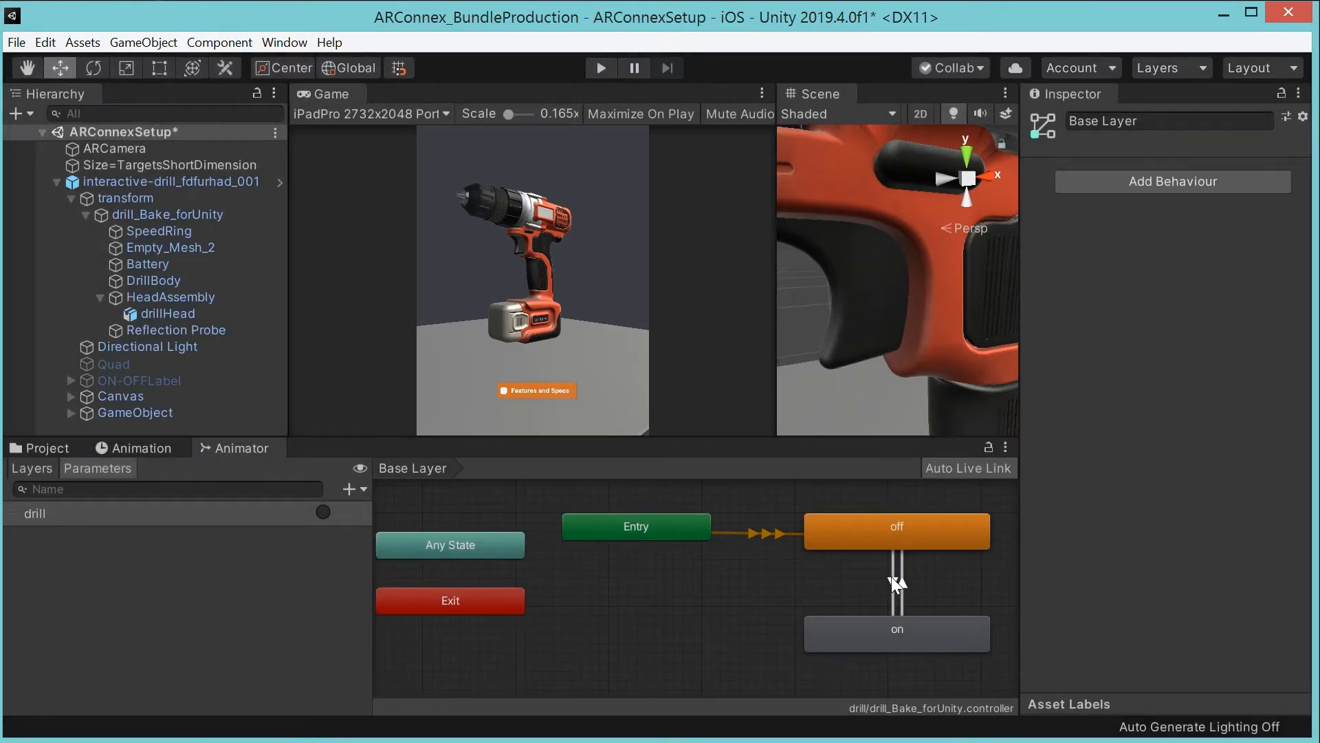
- Review the off and on states, and inspect the off-to-on transition's drill condition and duration settings
click(893, 579)
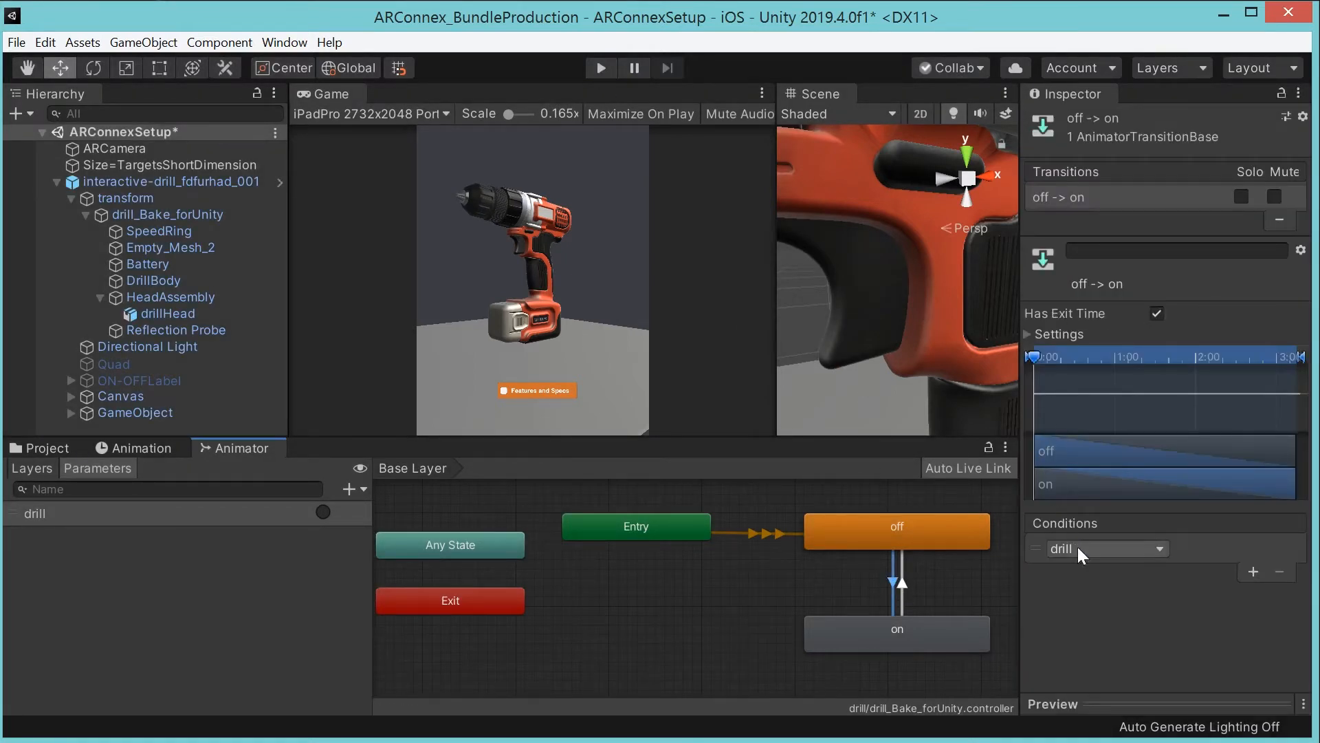
click(868, 528)
click(872, 631)
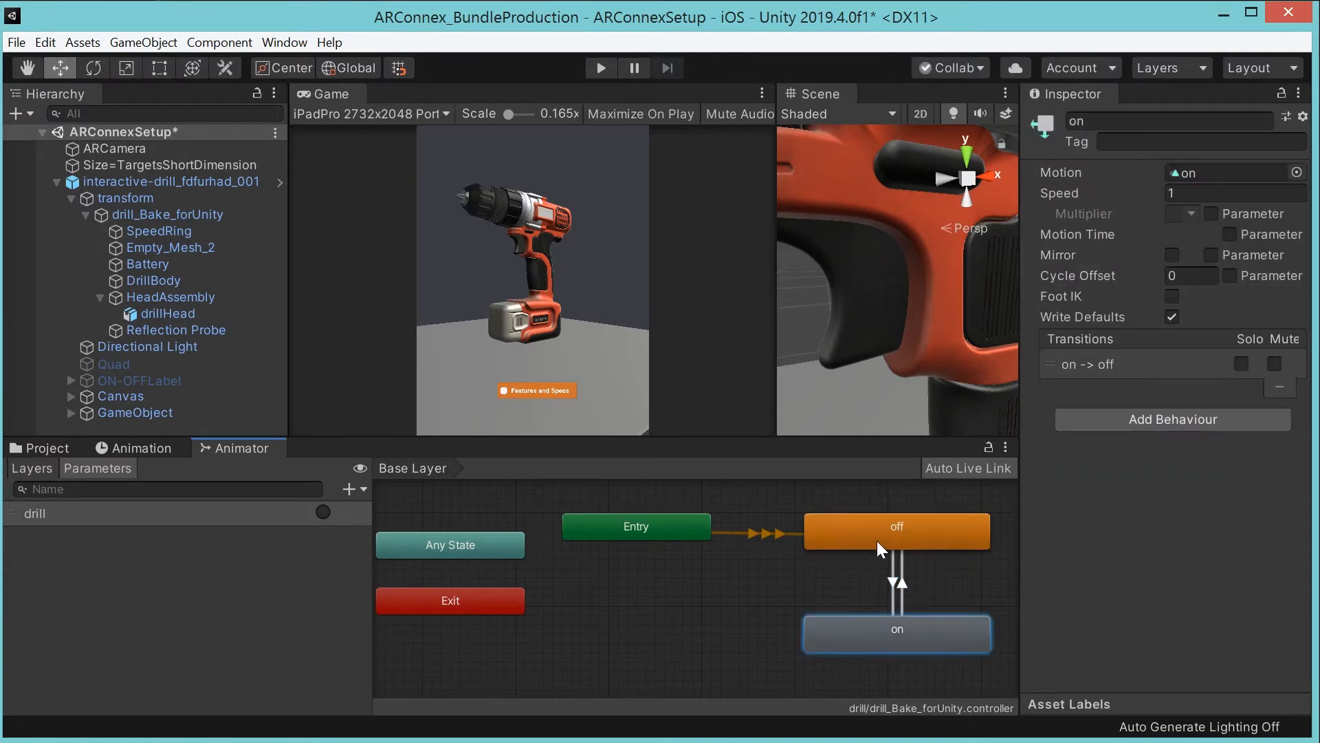
click(870, 544)
click(853, 636)
click(857, 534)
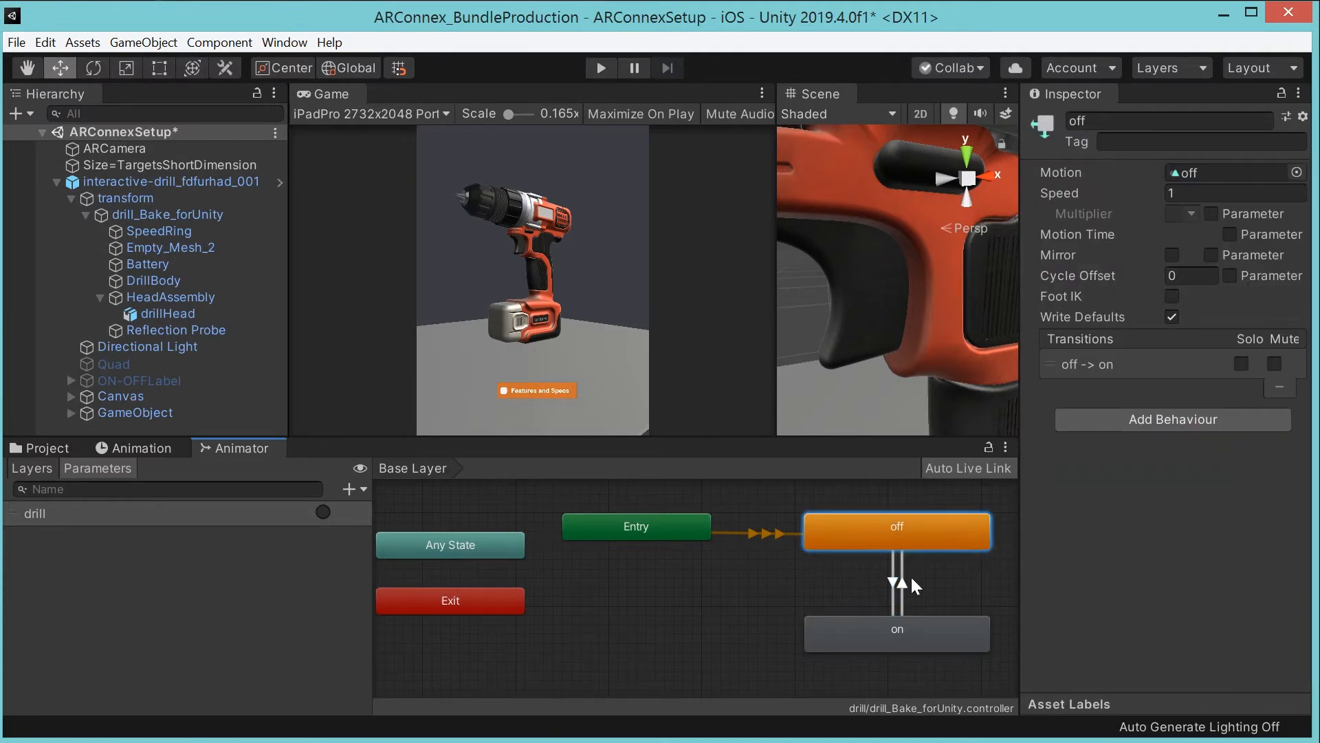
click(892, 578)
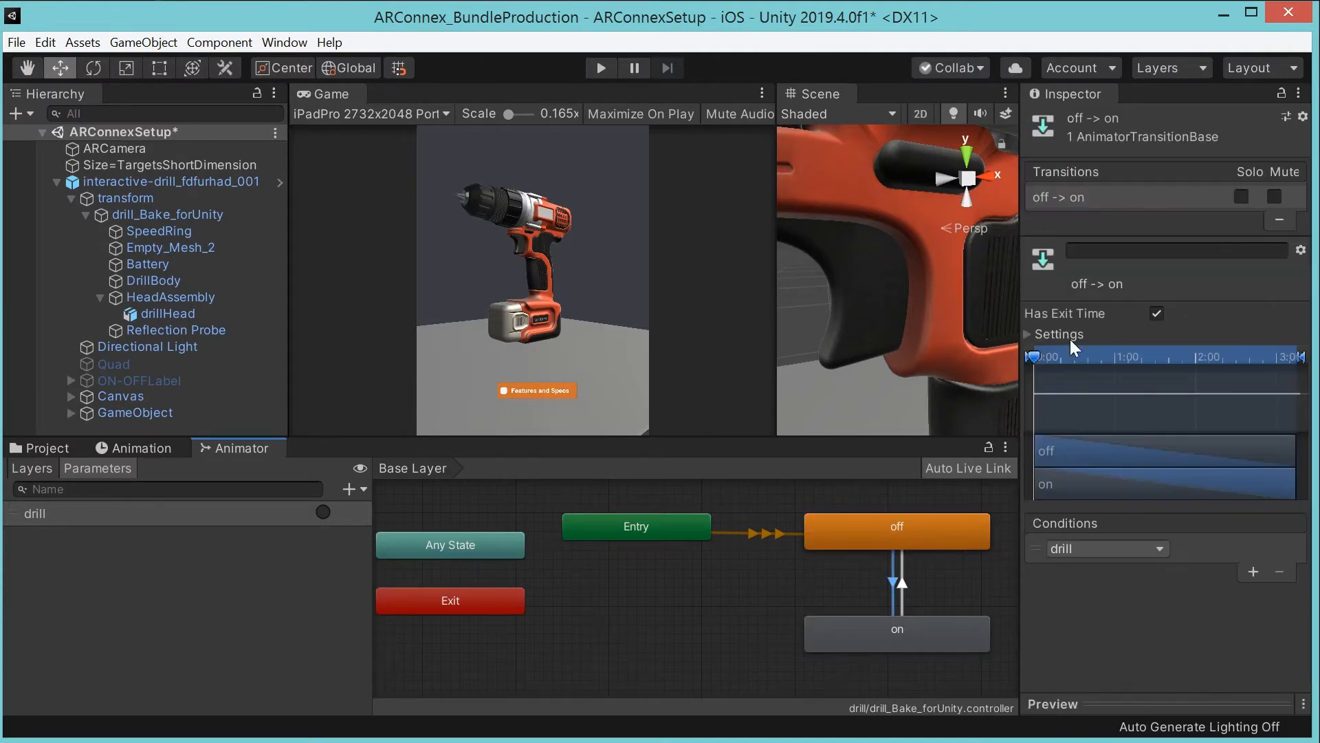
click(1026, 335)
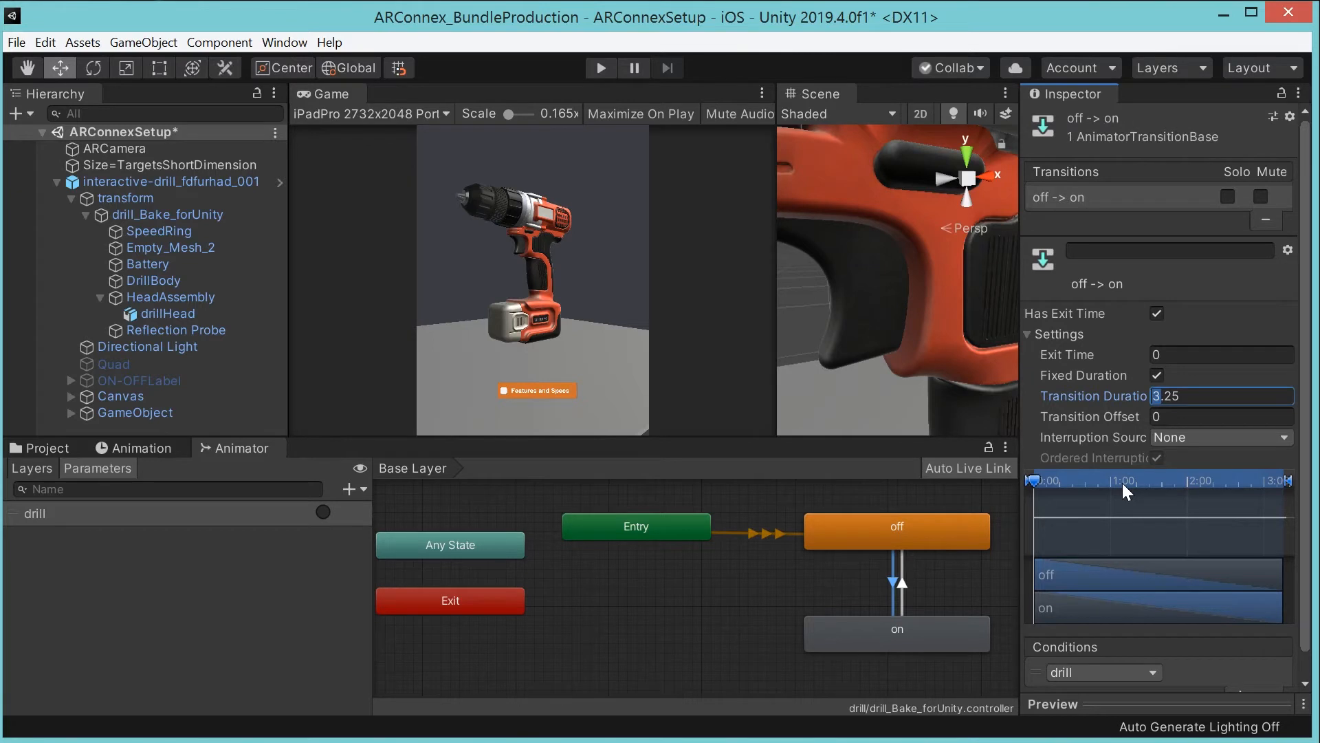
click(710, 612)
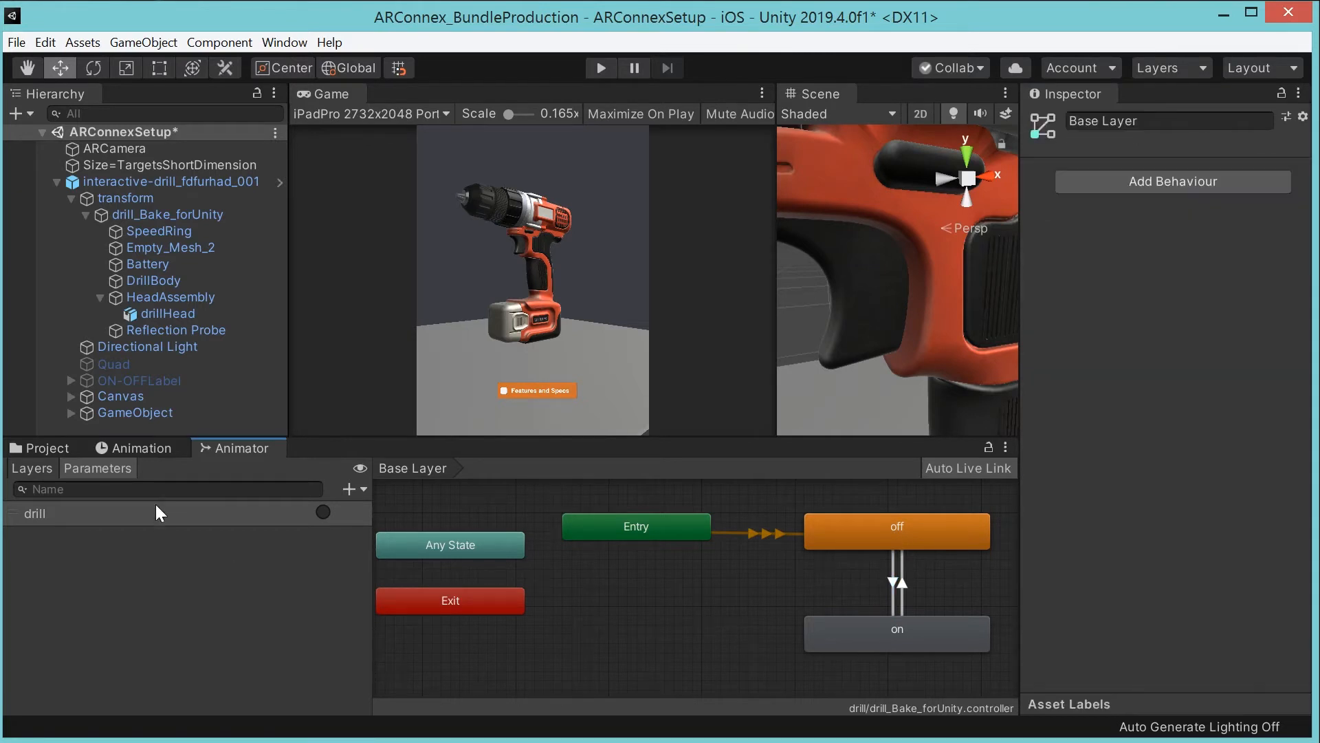
- Show the on animation clip of drill_Bake_forUnity and its keyframes on the timeline
click(138, 448)
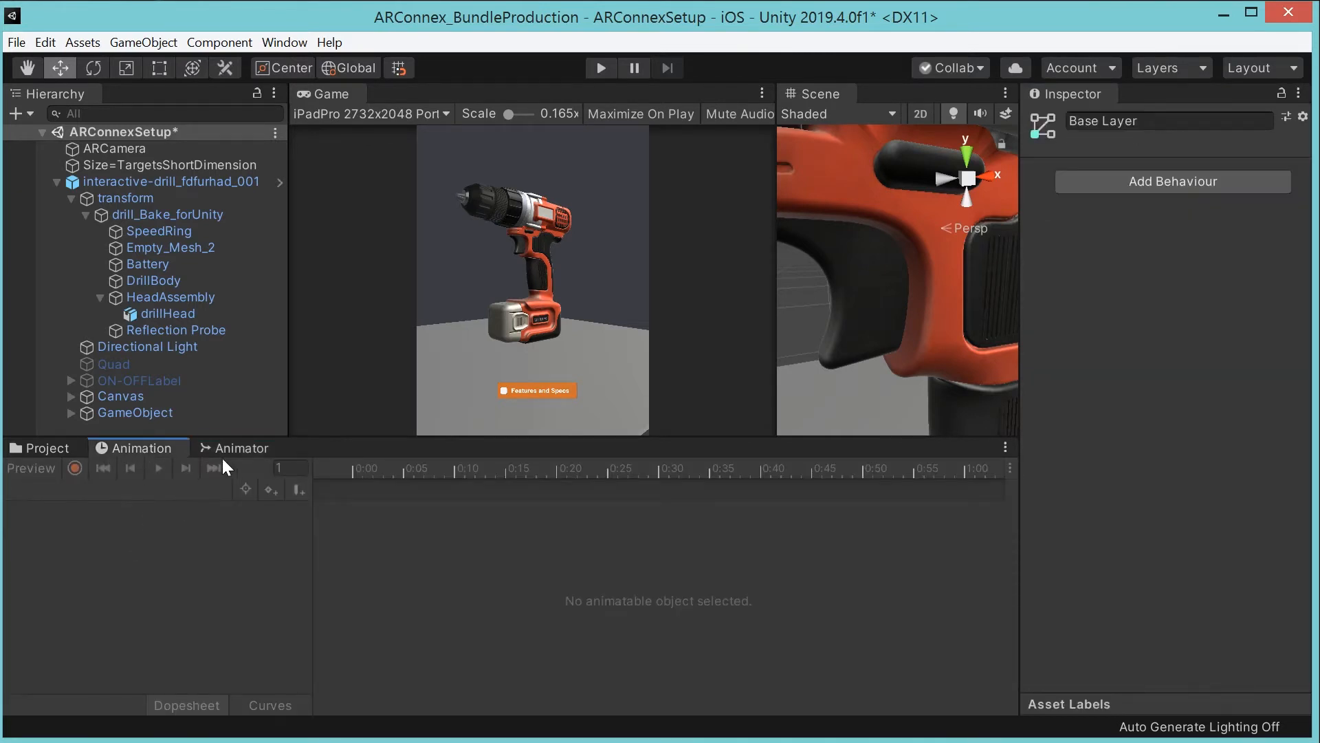
click(238, 447)
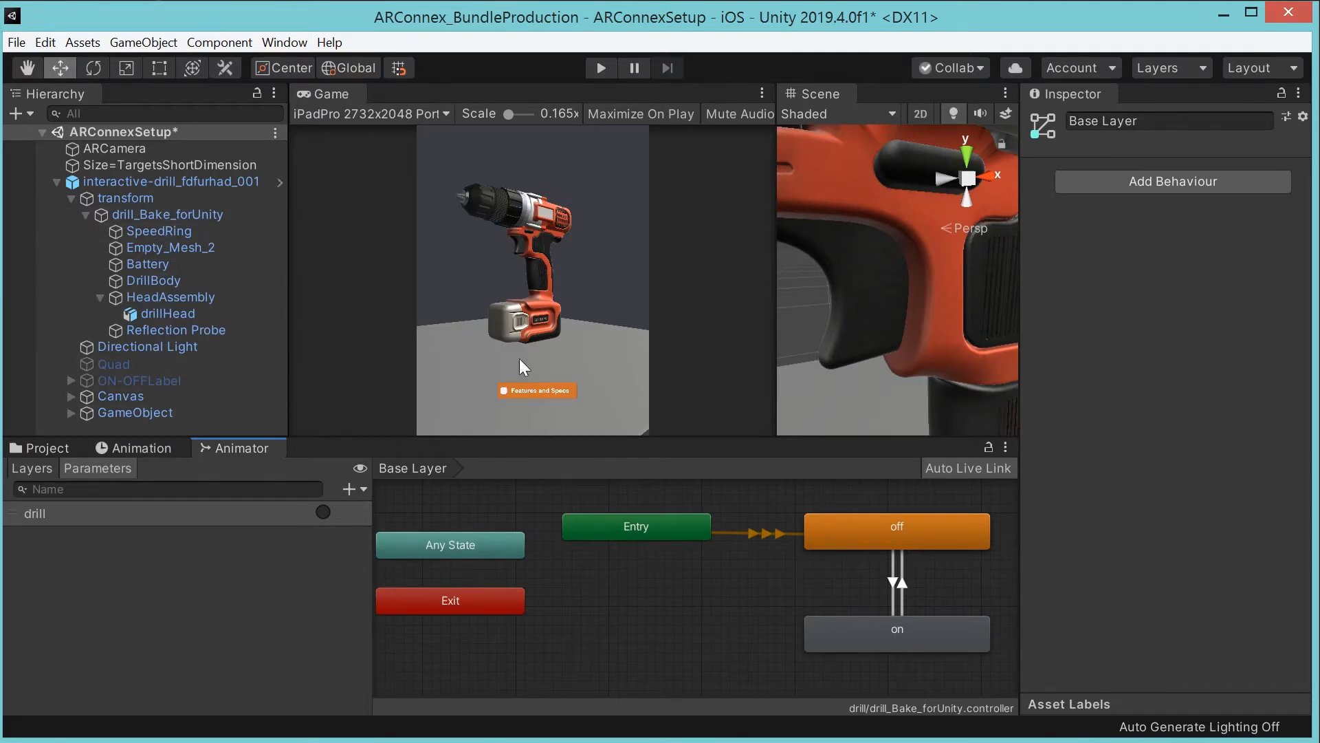
click(117, 200)
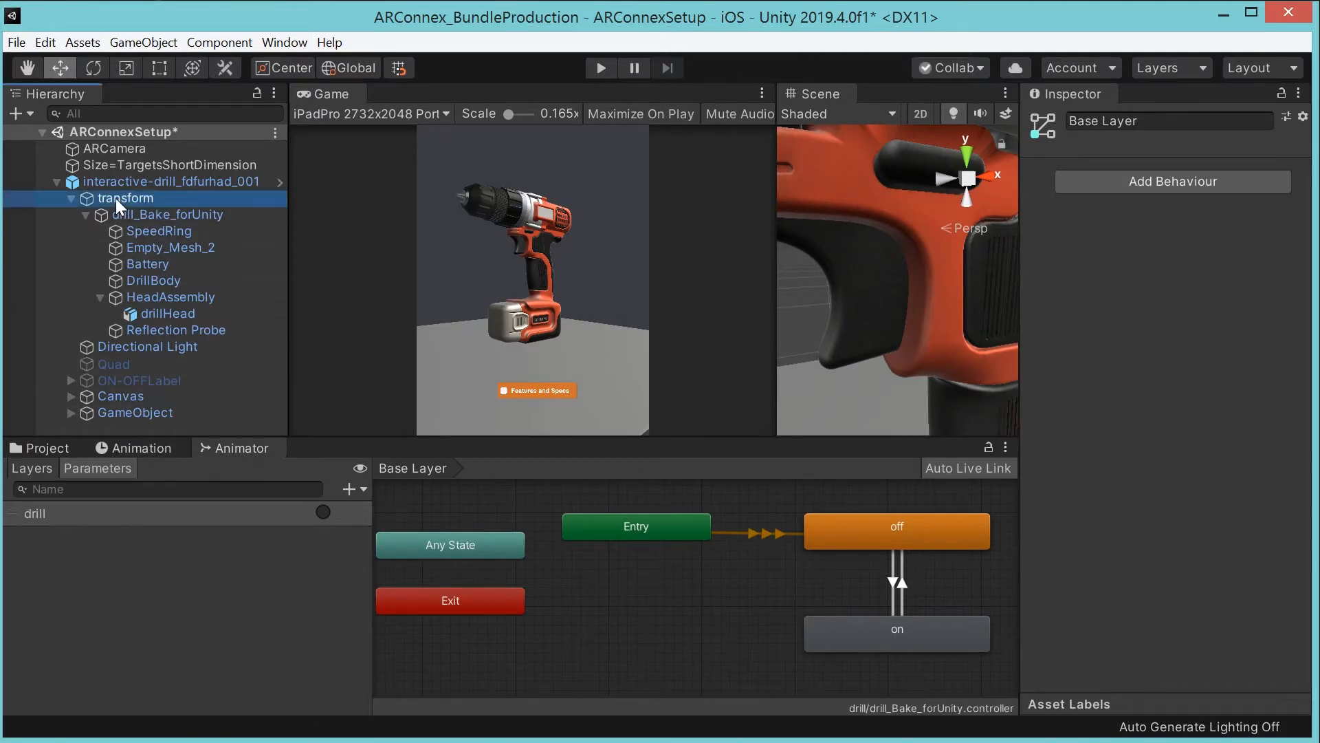
click(134, 214)
click(144, 466)
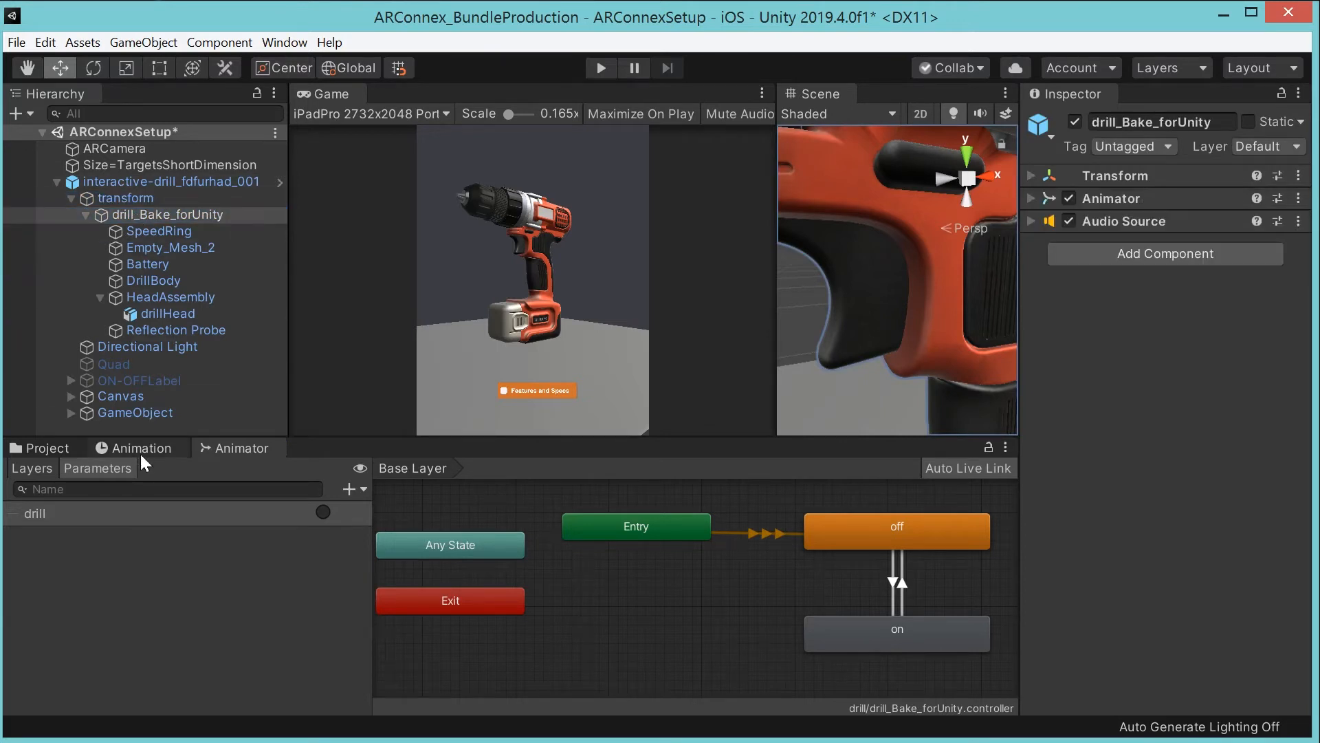
click(140, 452)
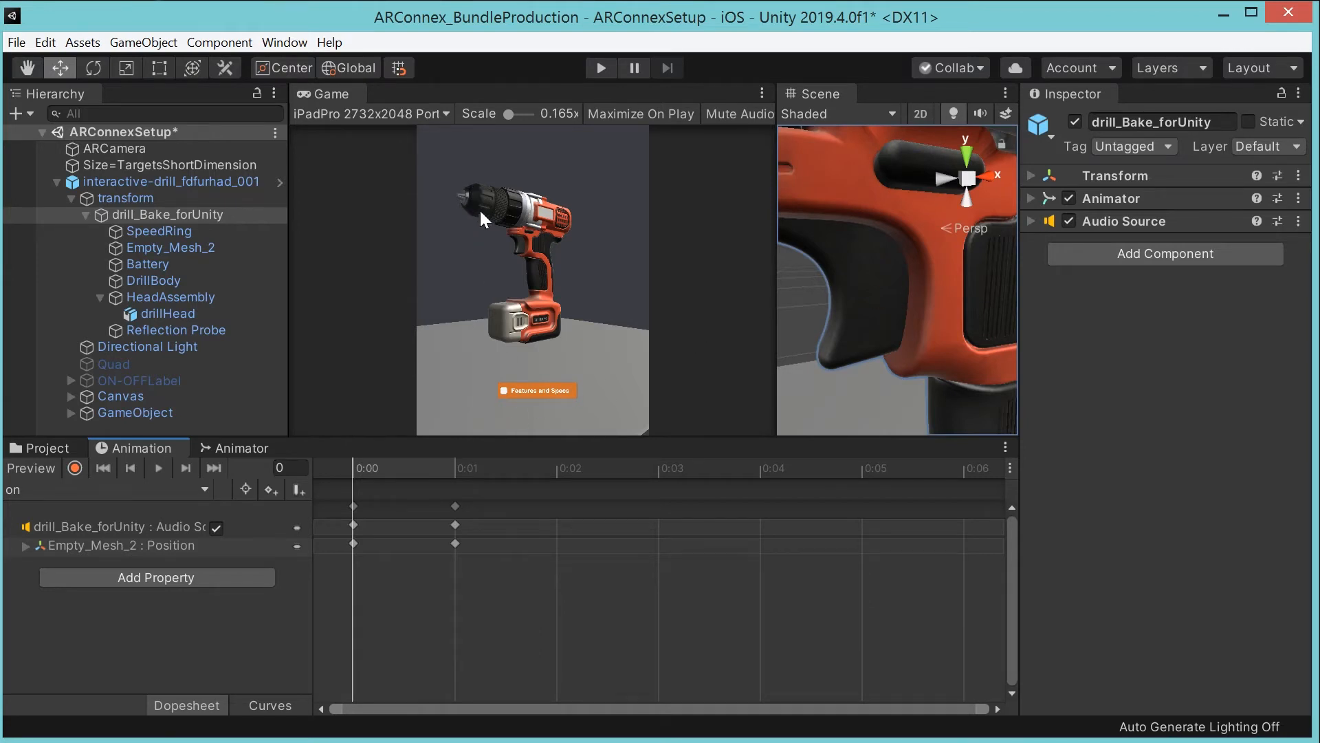
- Frame drillHead in the scene and scrub its DrillON rotation clip to frame 2
click(142, 316)
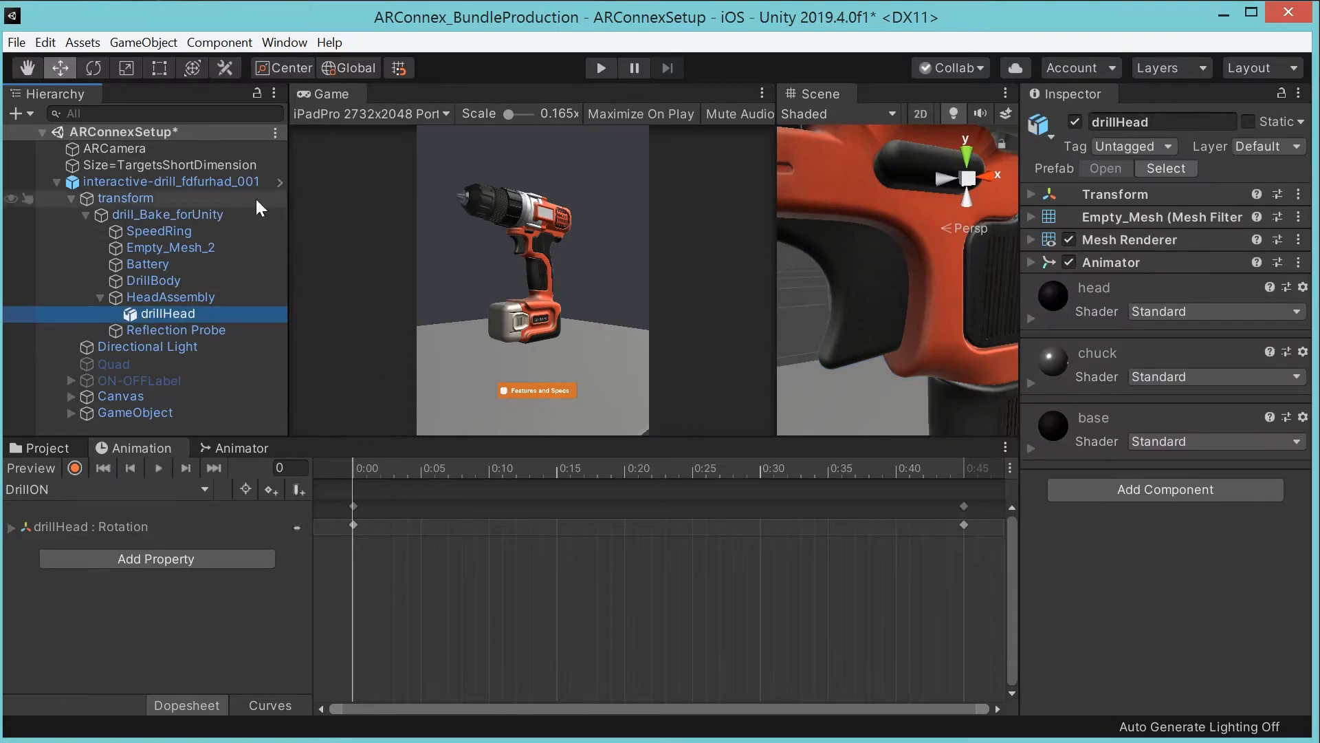
double_click(156, 314)
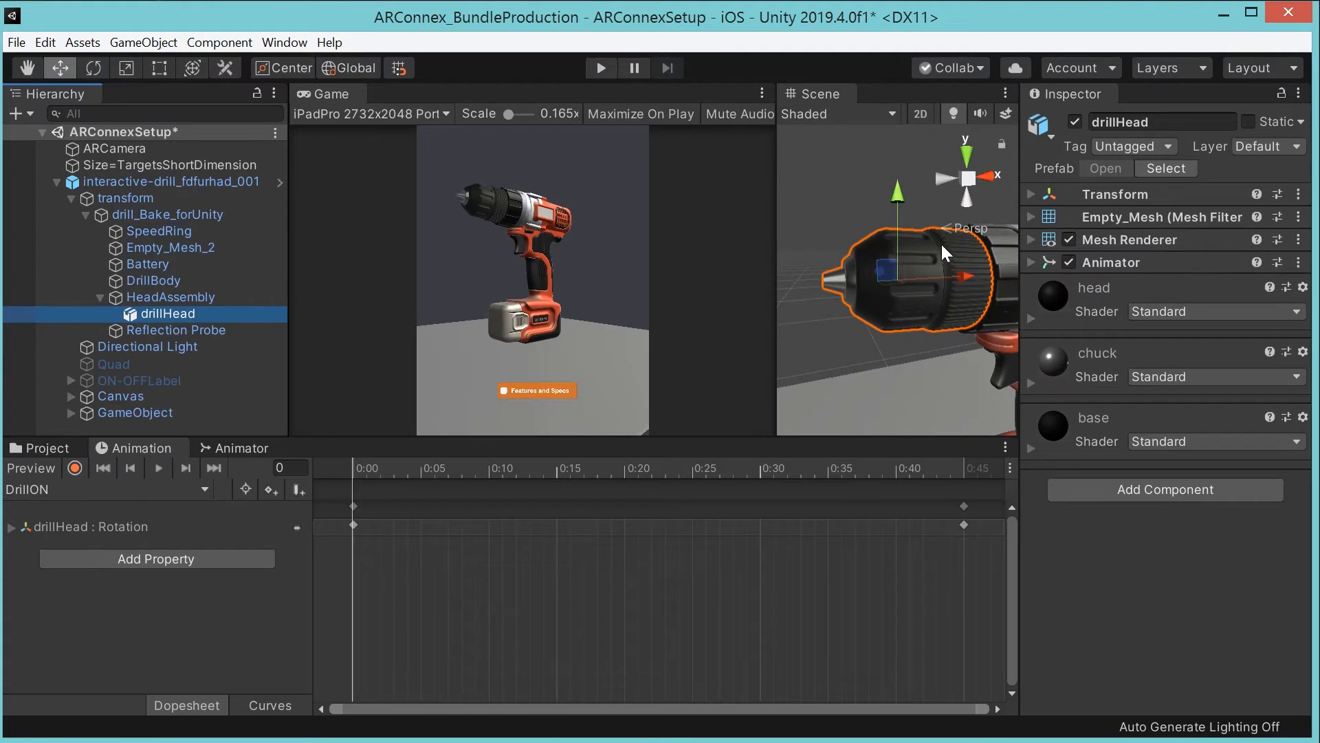
mouse_move(388, 468)
mouse_down()
mouse_move(953, 466)
mouse_move(349, 461)
mouse_move(953, 472)
mouse_move(379, 472)
mouse_up()
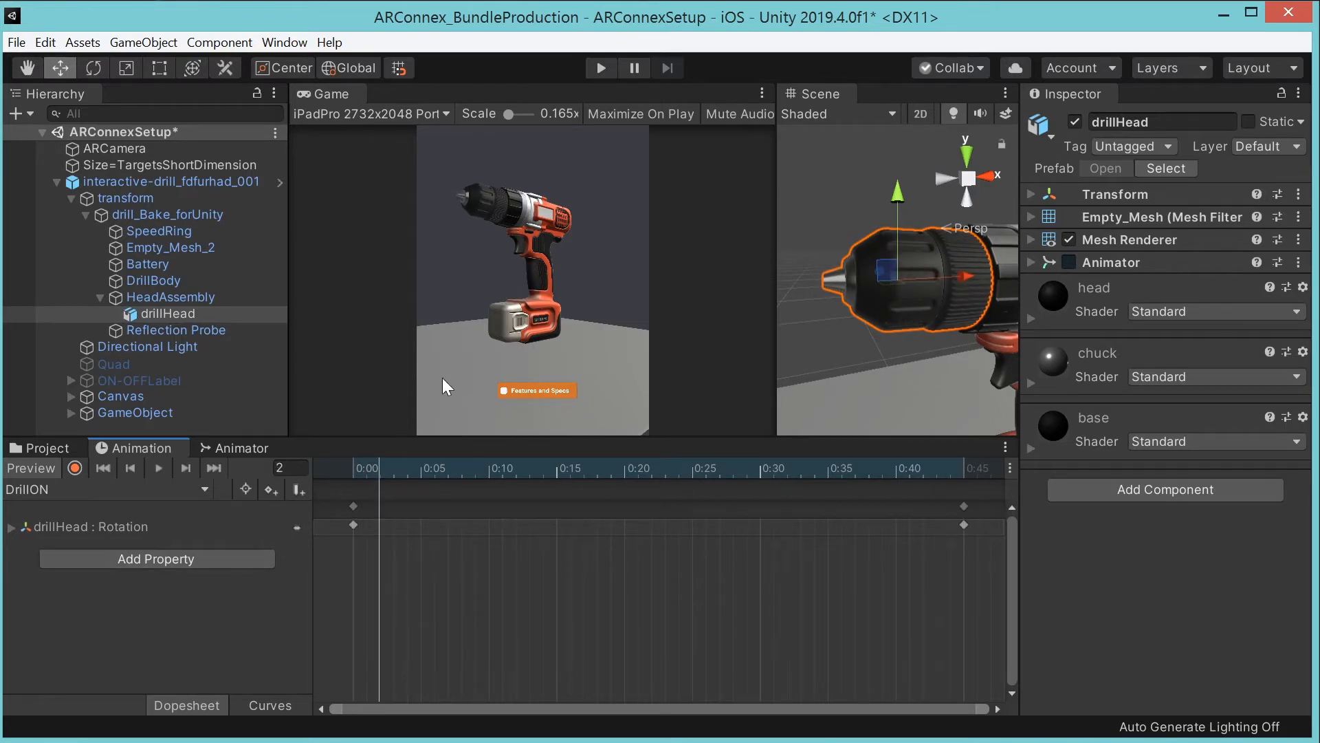
- Examine the Event Trigger on Empty_Mesh_2 and show its Box Collider bounds around the drill's trigger in edit mode
click(118, 199)
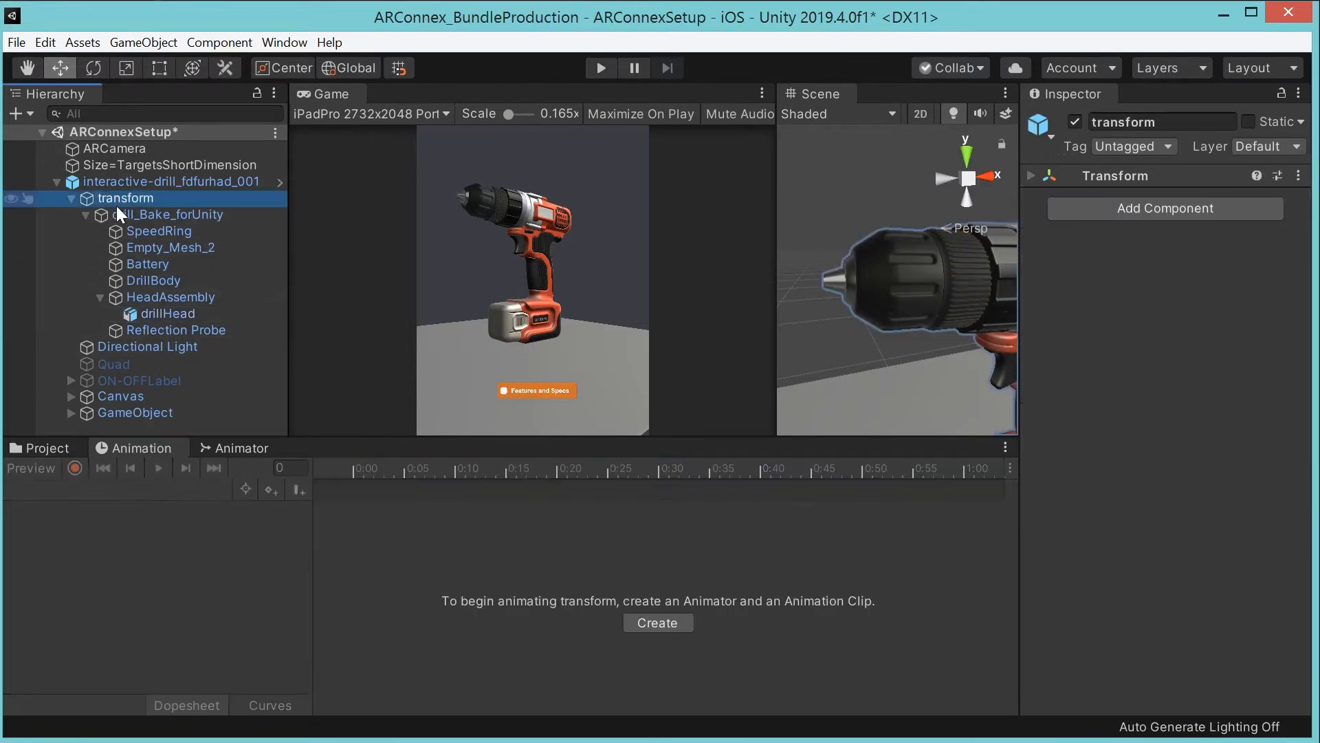
click(131, 214)
click(152, 247)
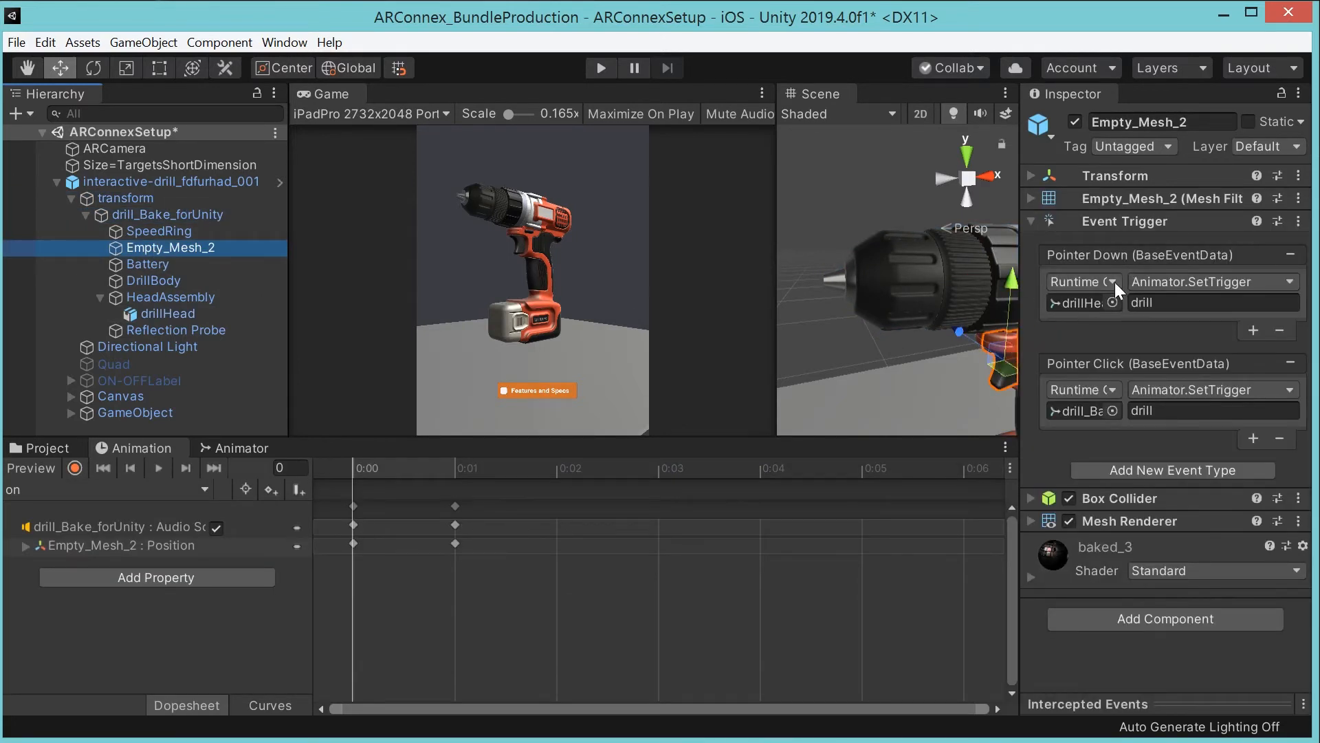
click(1031, 496)
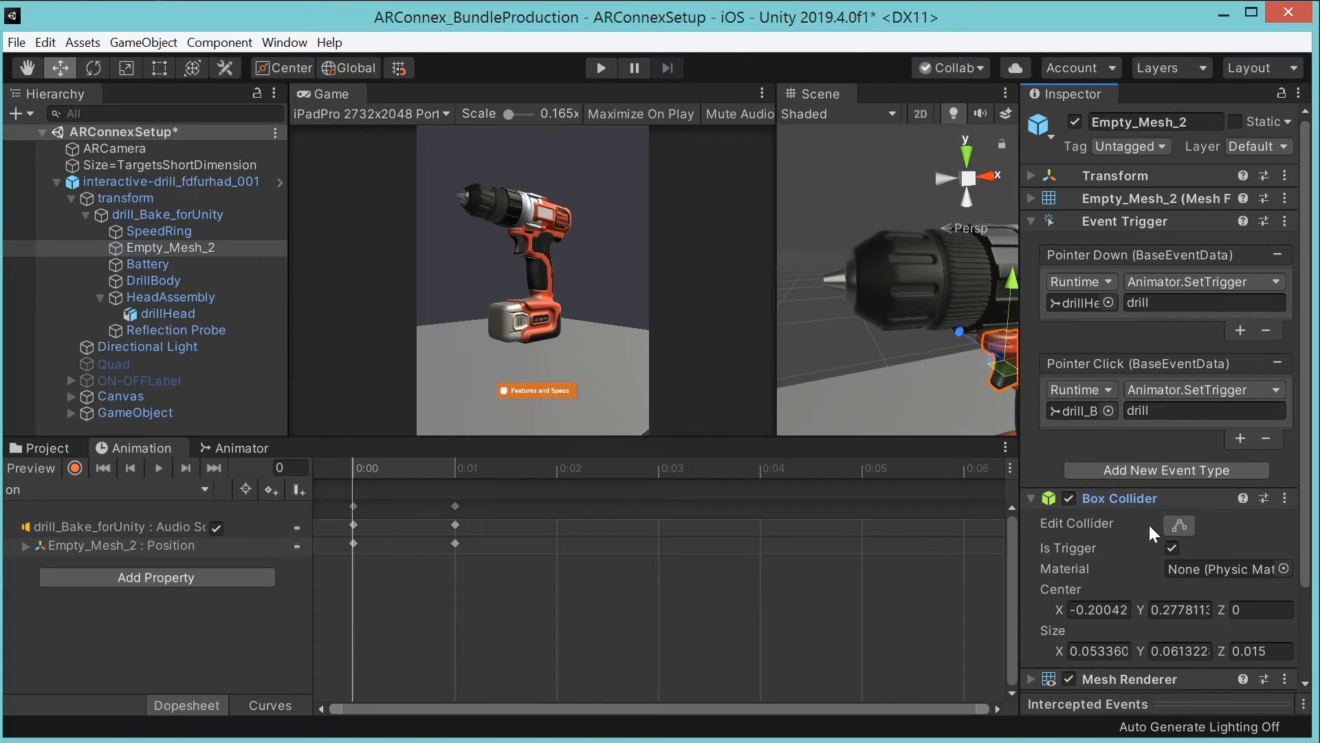
double_click(151, 248)
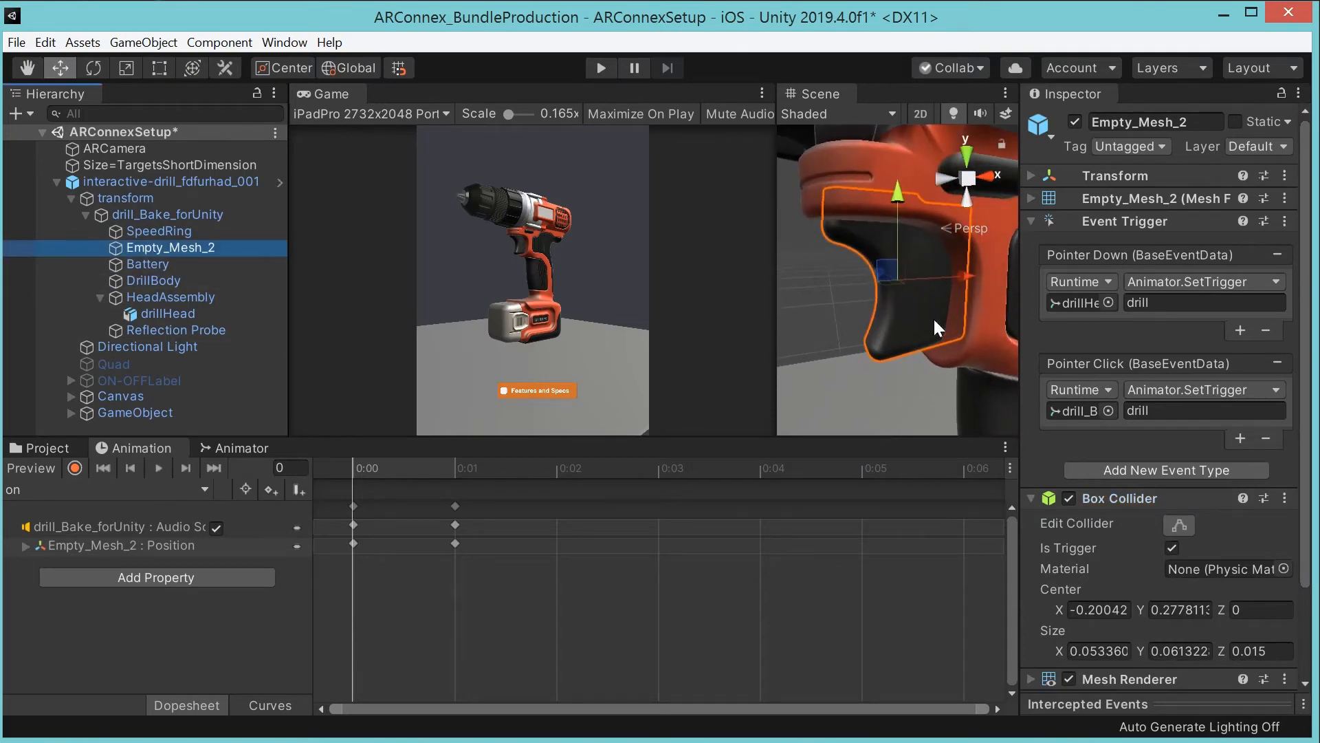
click(1180, 524)
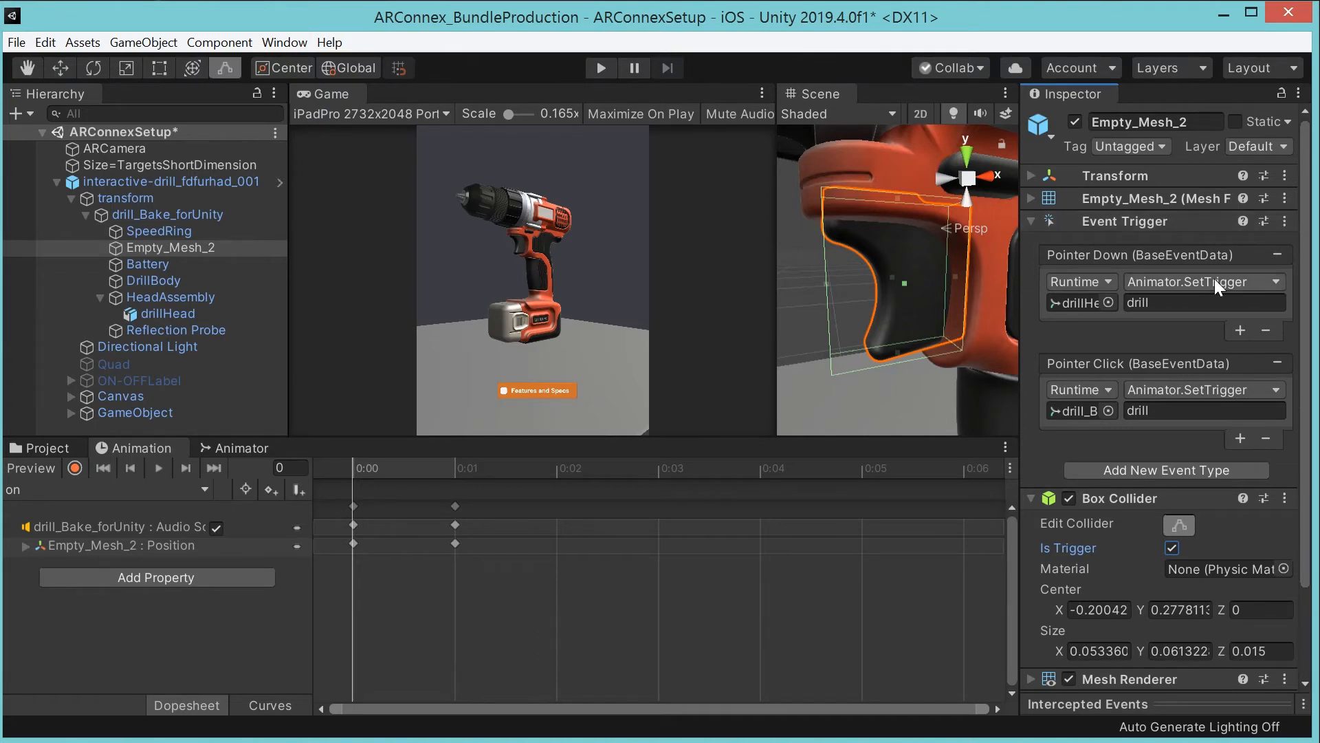
- Trace the Event Trigger's two animator targets, and compare the animator graphs of drill_Bake_forUnity and drillHead
click(1073, 302)
click(236, 447)
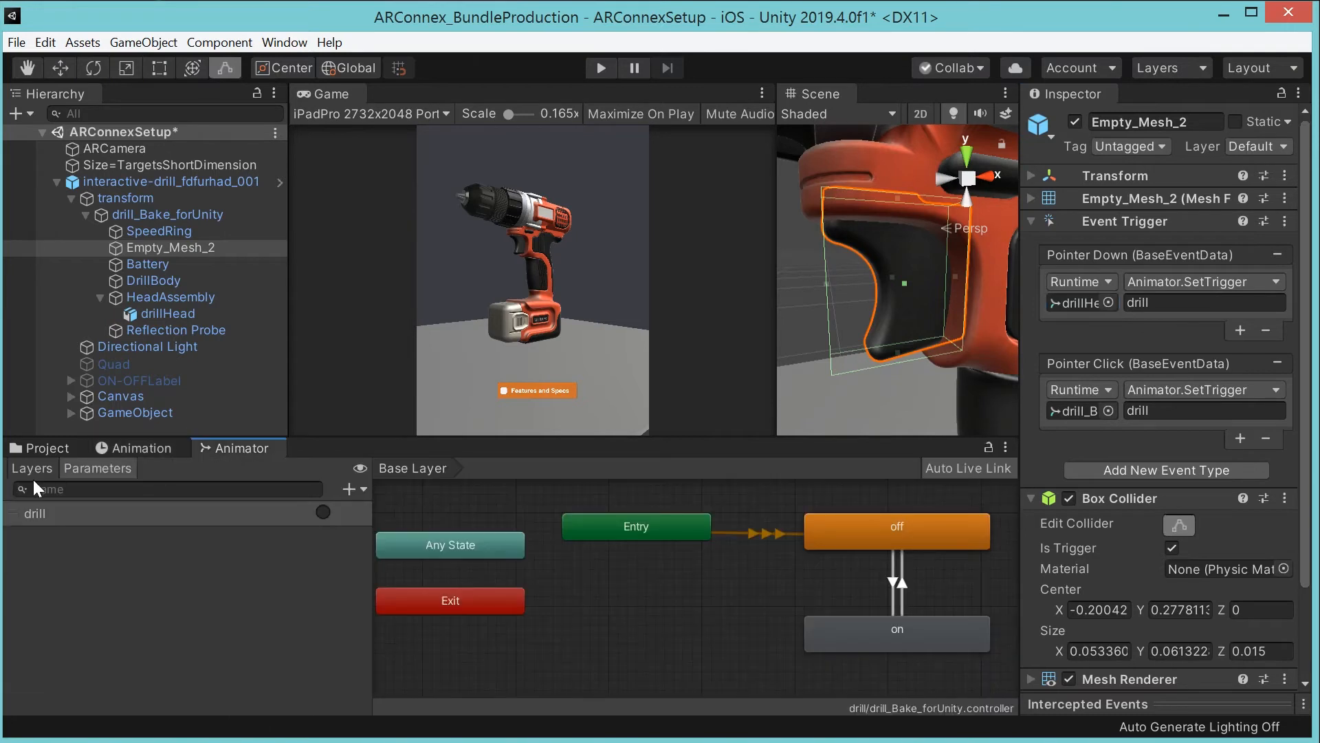
click(1063, 412)
click(165, 214)
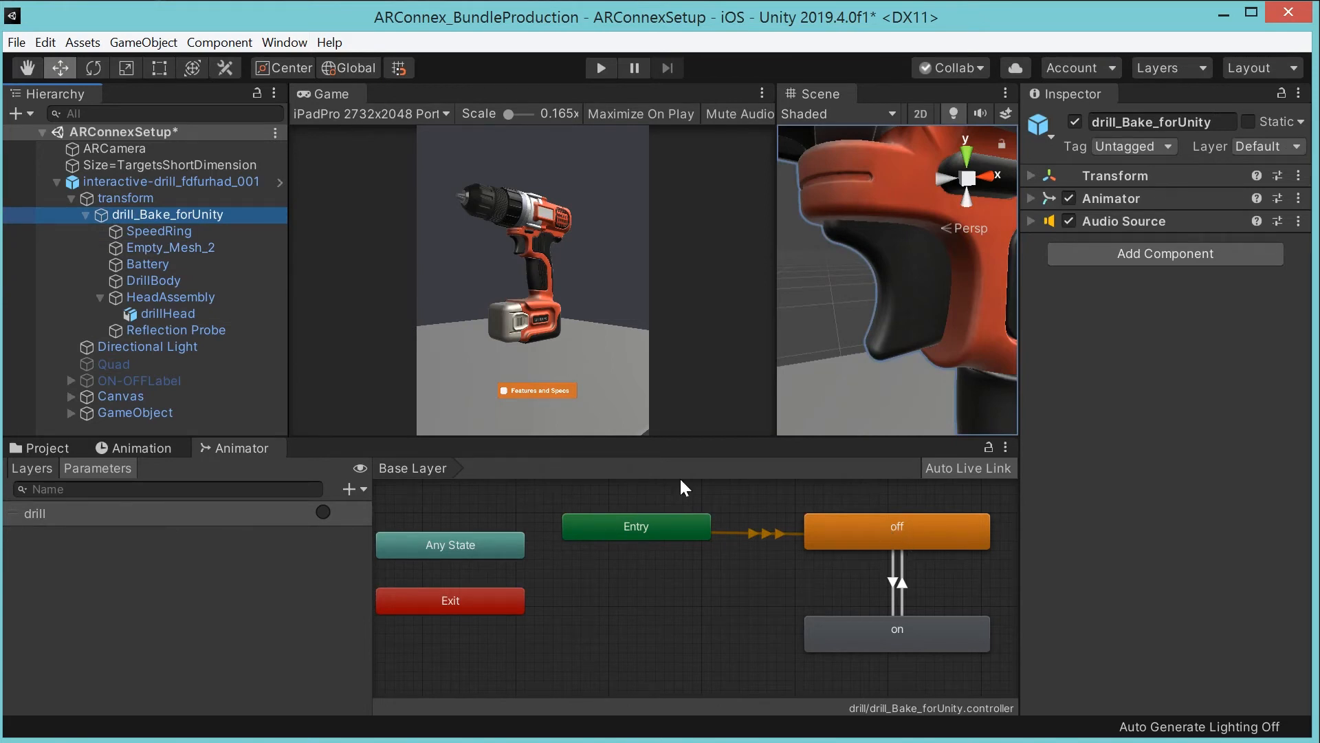
click(29, 516)
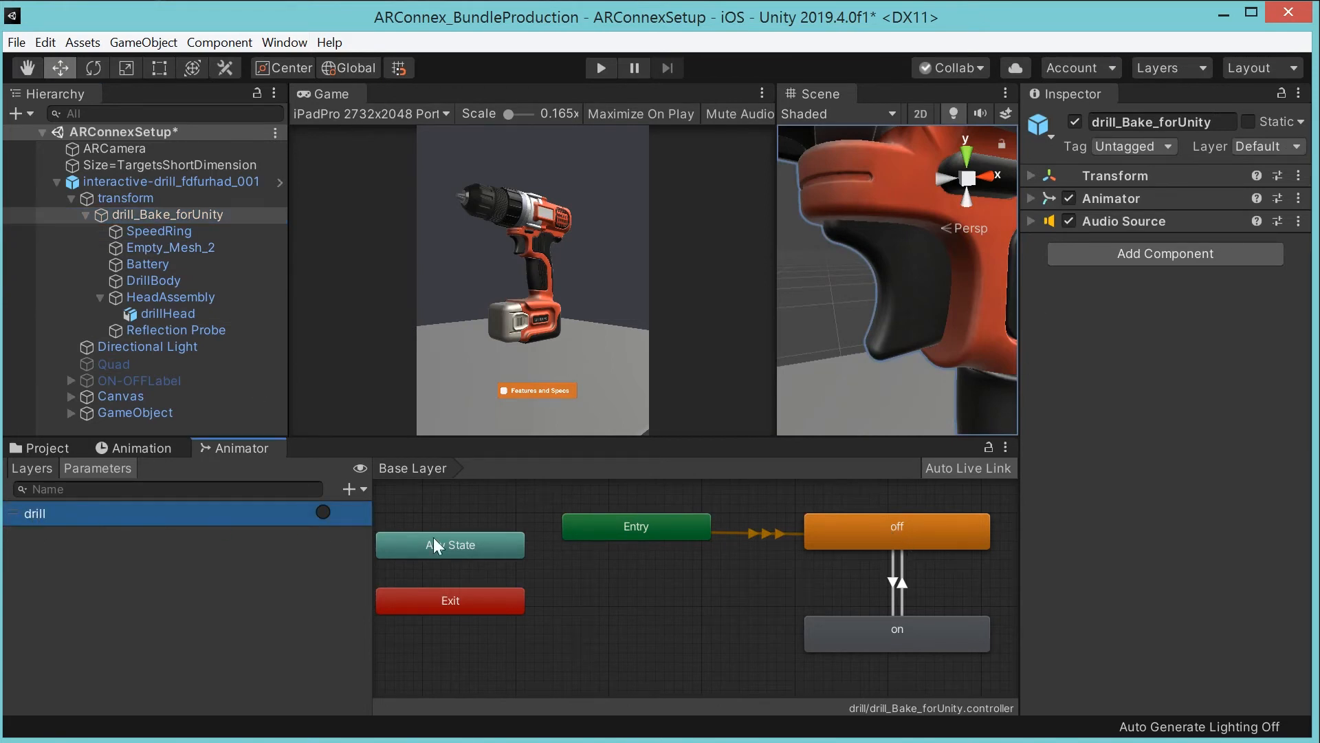
click(167, 216)
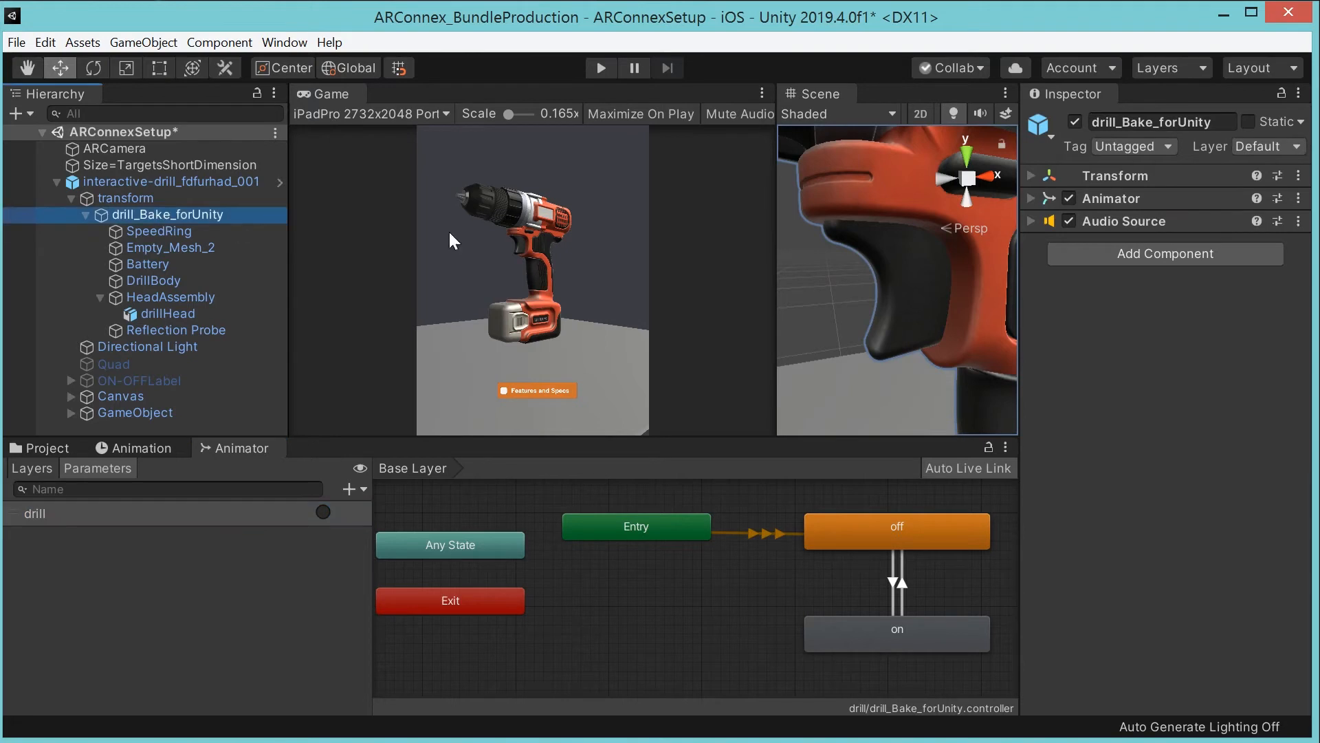
click(146, 313)
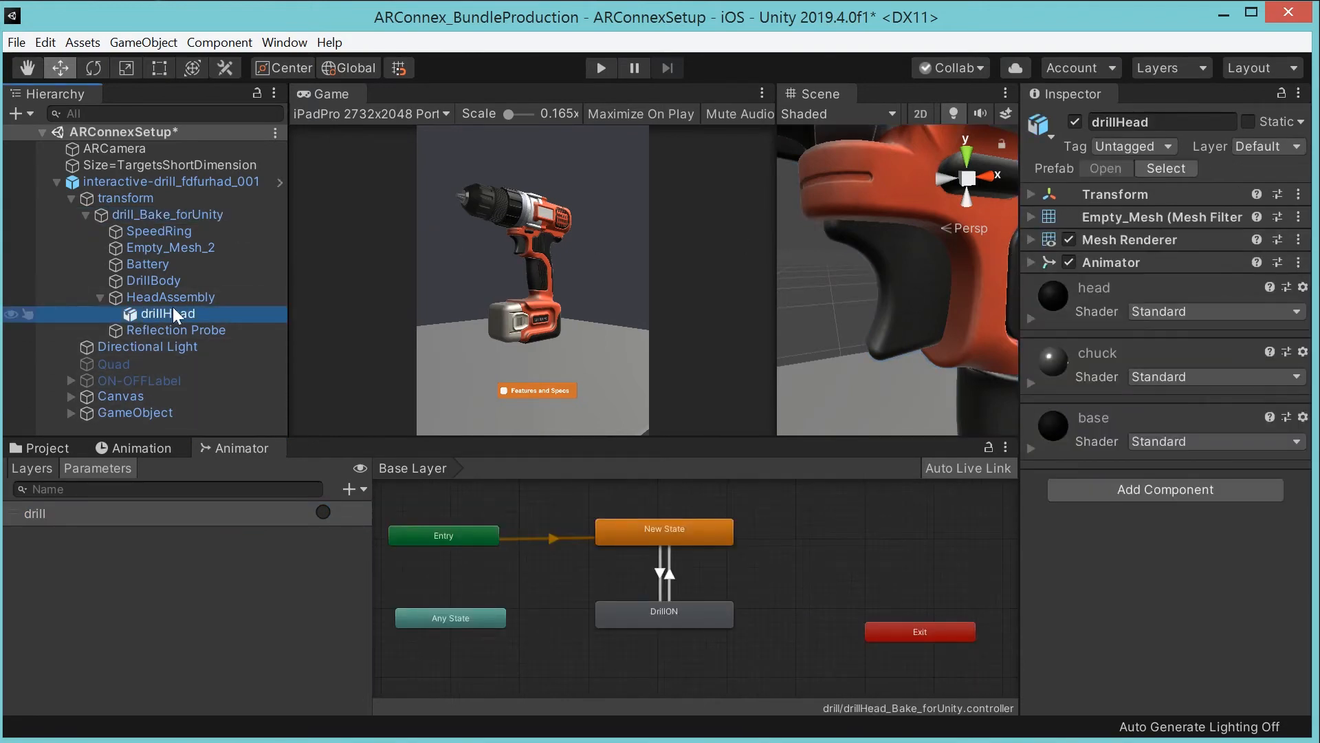
- Collapse the transform group and examine the components of the Canvas and its Toggle child
click(125, 296)
click(131, 399)
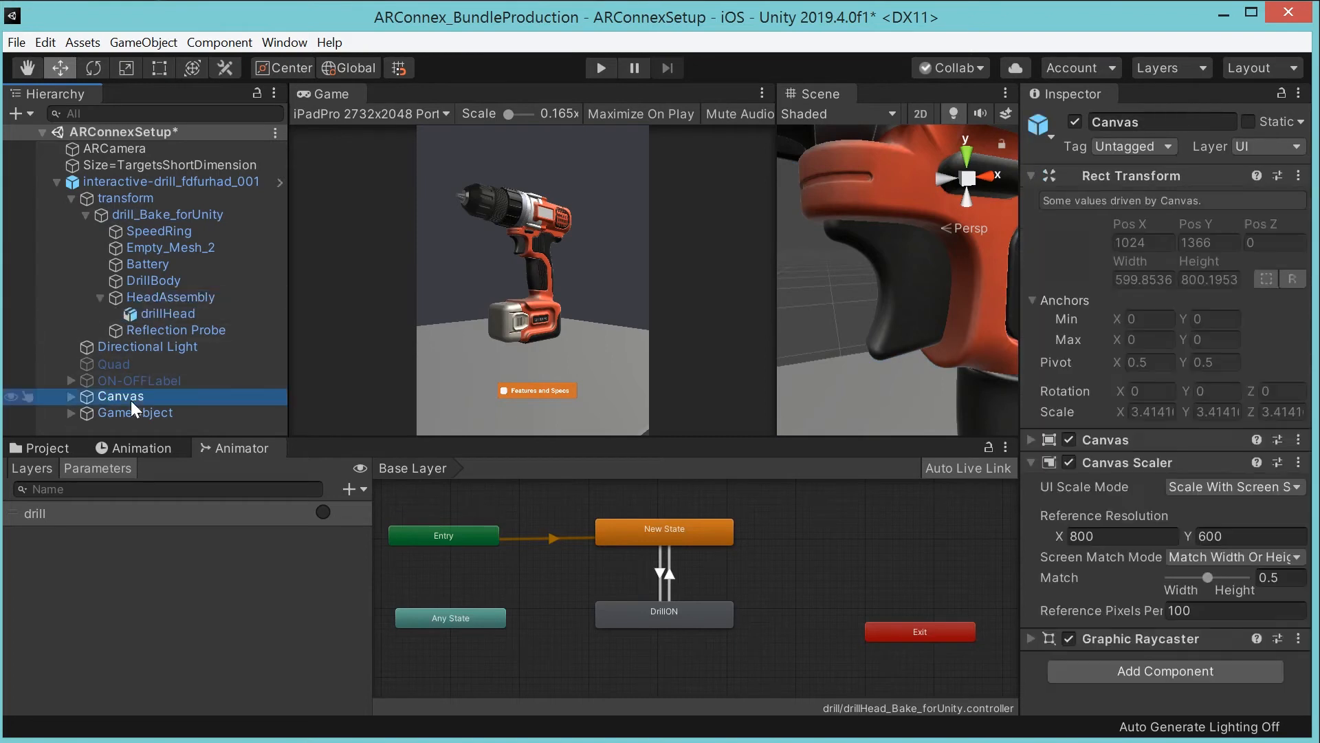
click(85, 214)
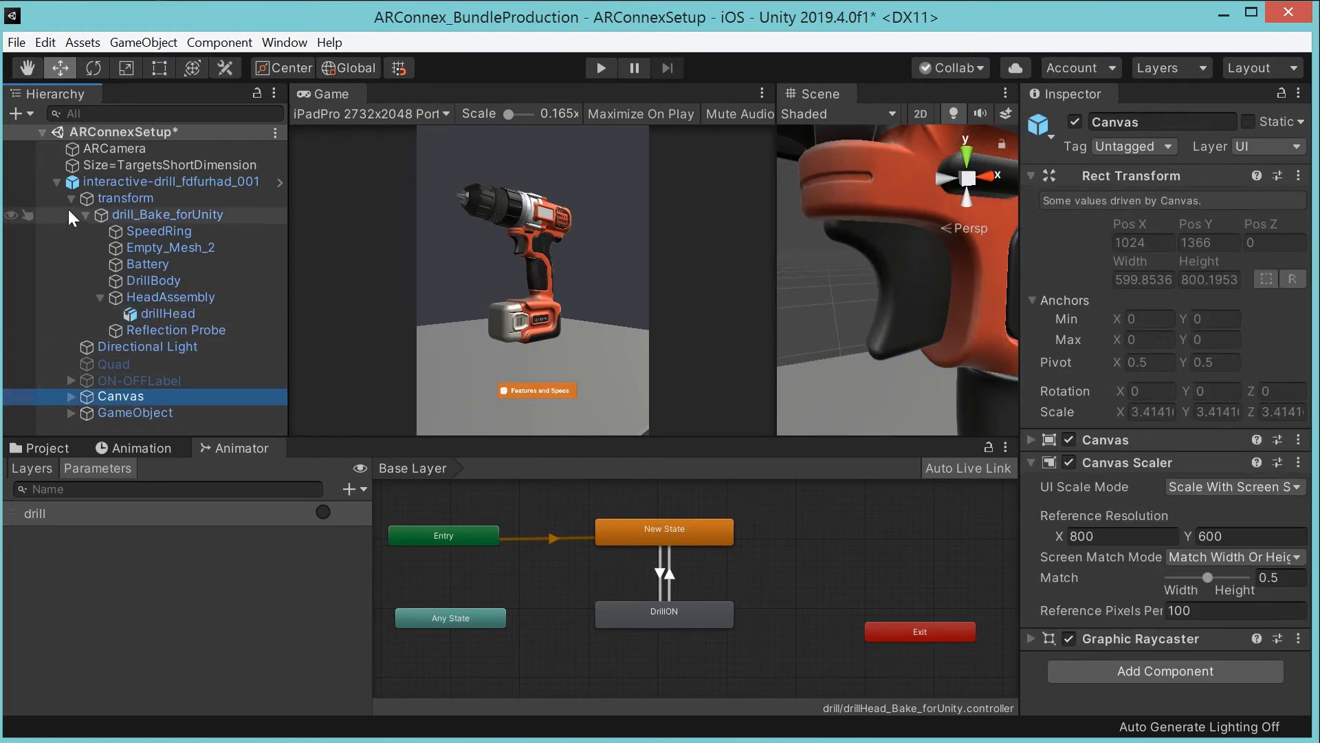
click(71, 198)
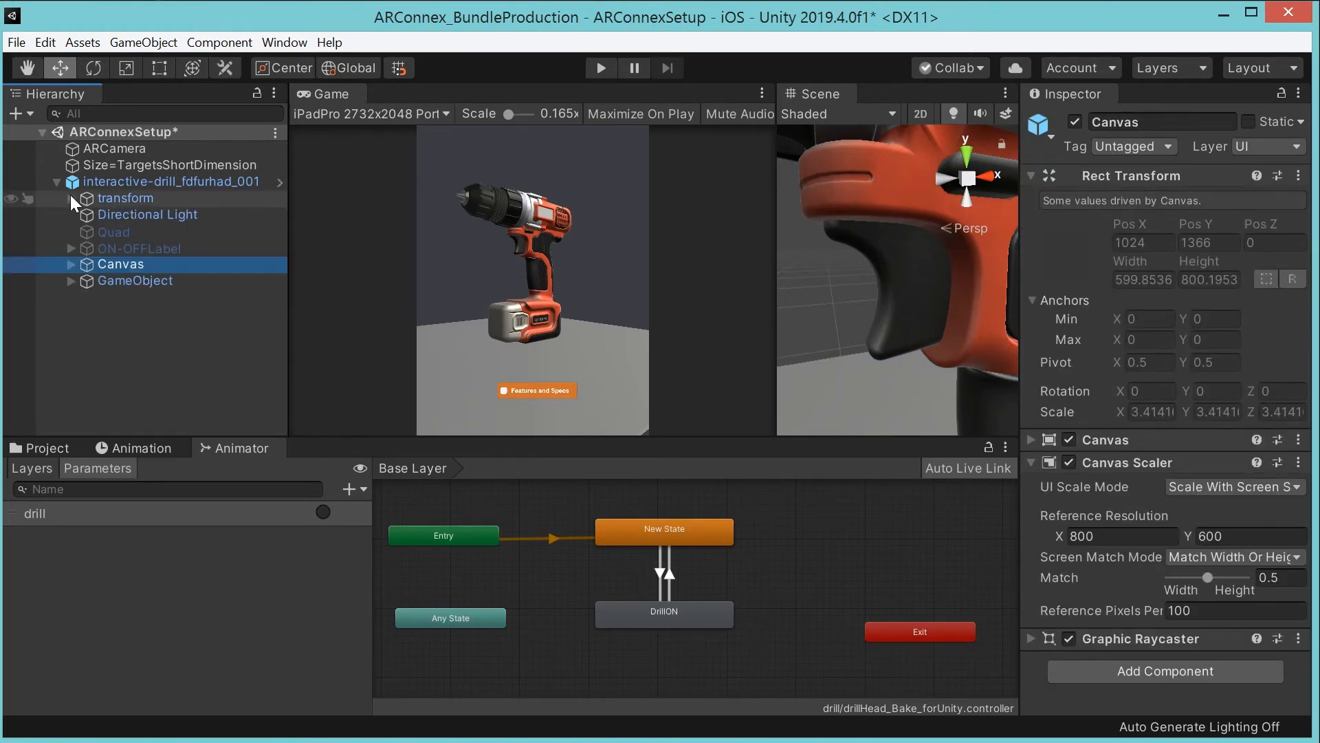
click(71, 265)
click(121, 284)
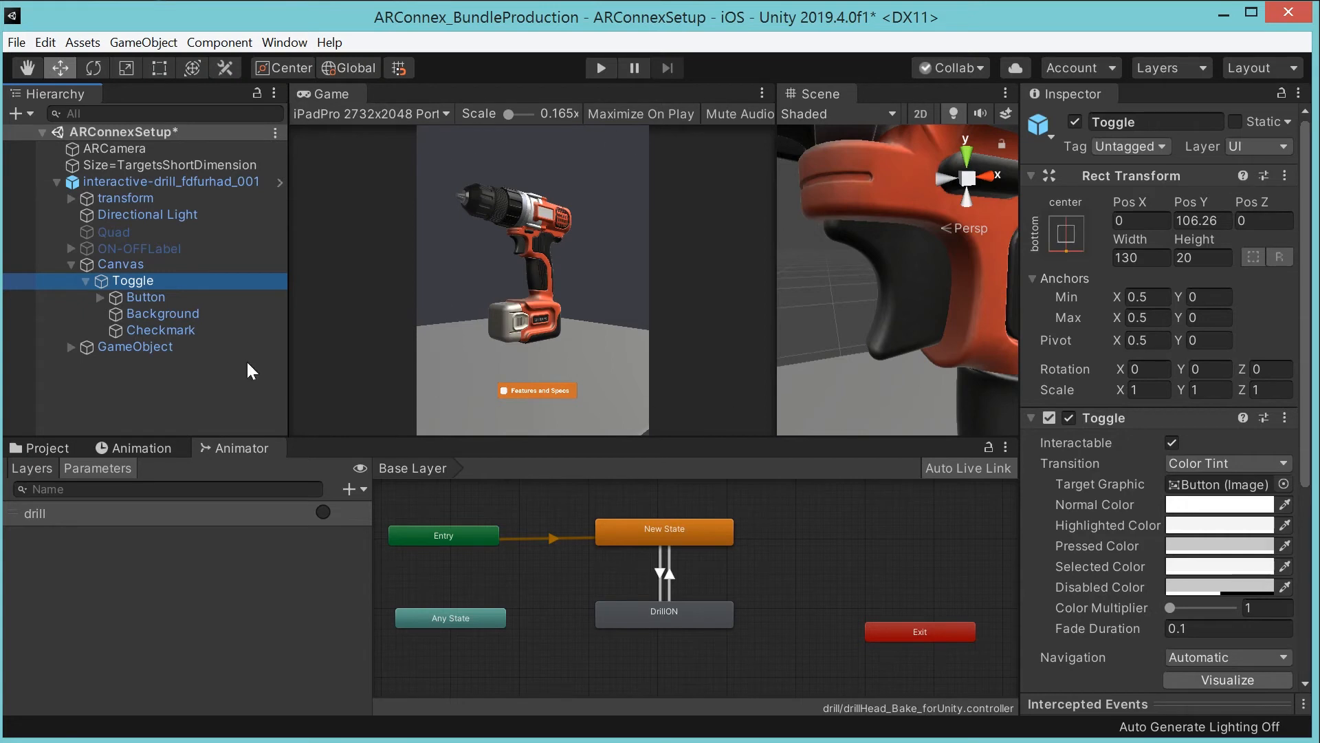
- Select the Canvas and set the Game view to 1920x1080 Portrait to check how the interface scales
click(120, 265)
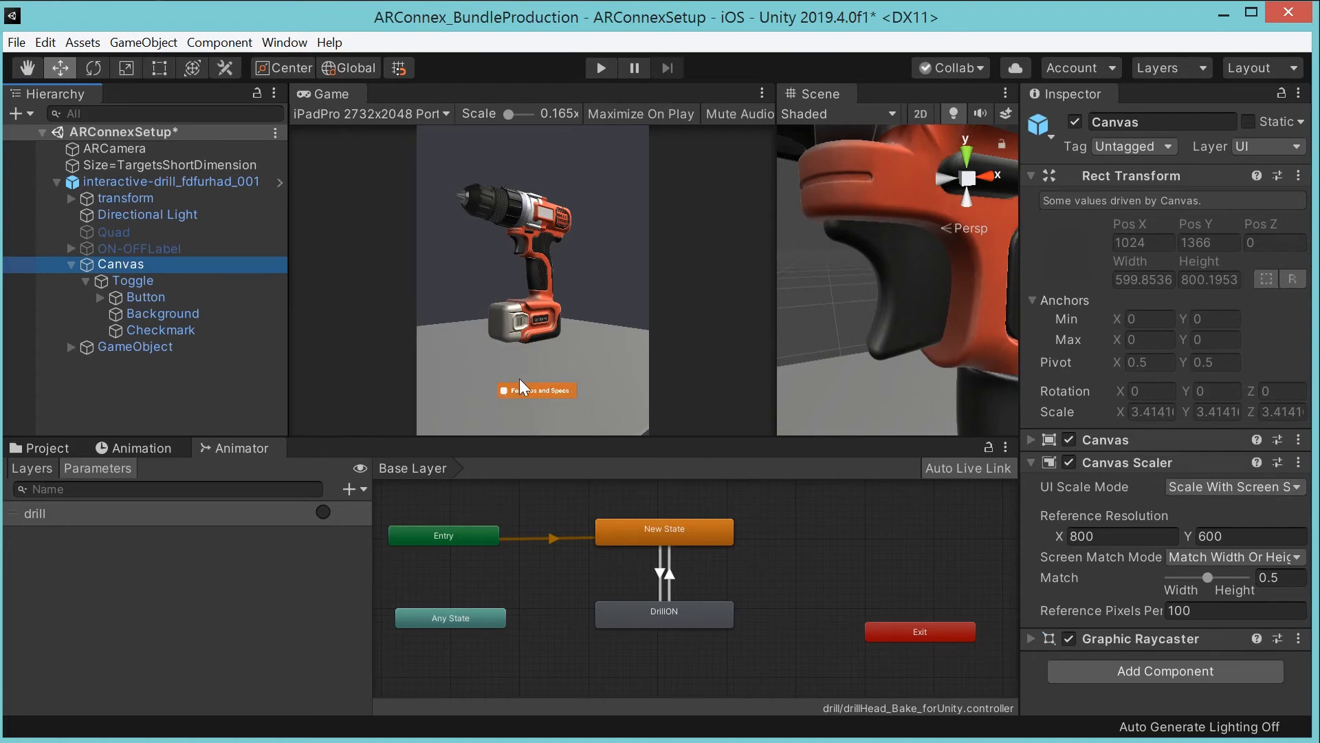
click(323, 116)
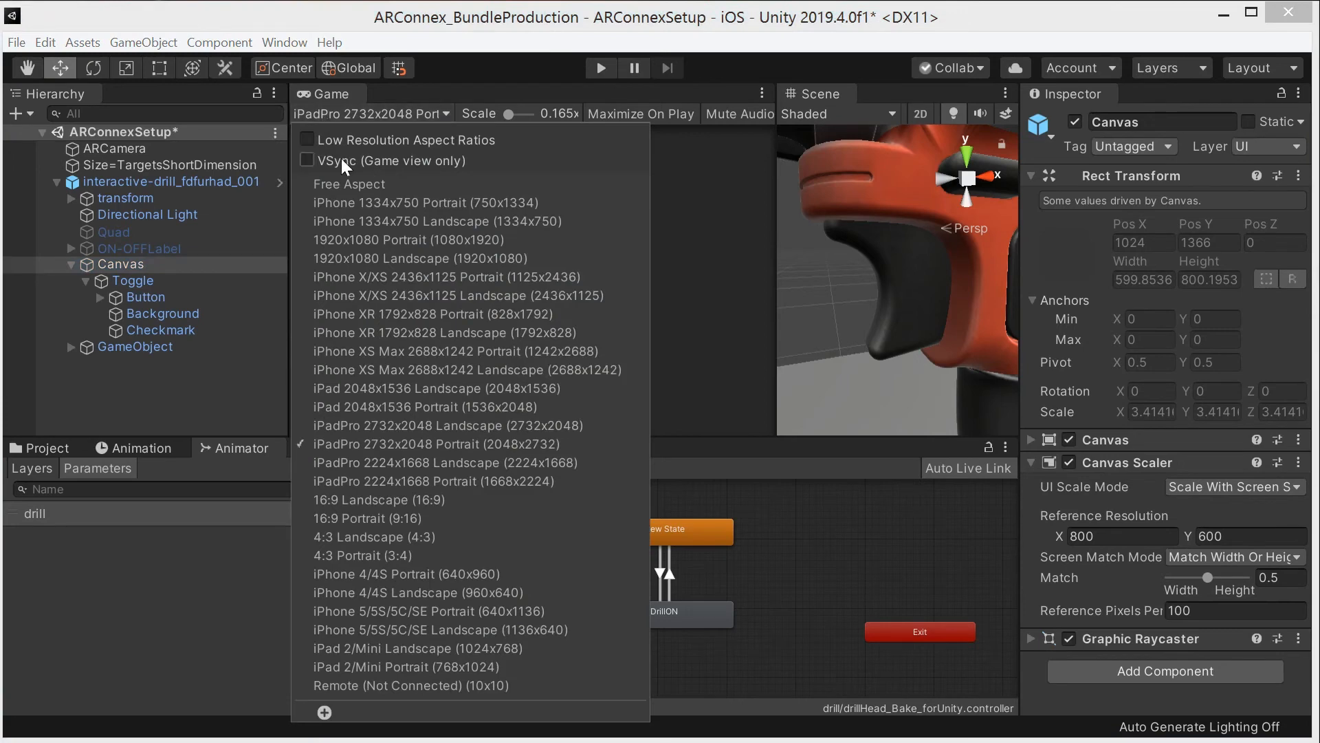
click(361, 240)
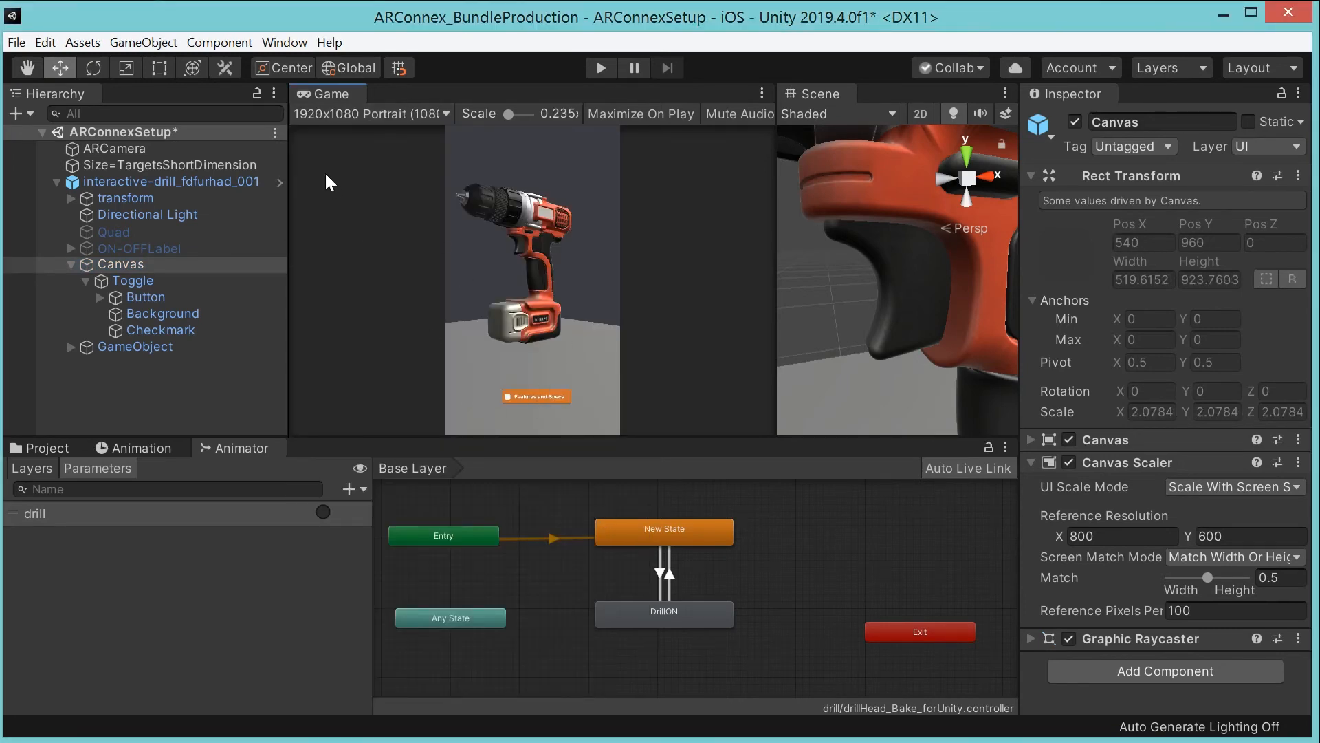
click(324, 113)
click(120, 282)
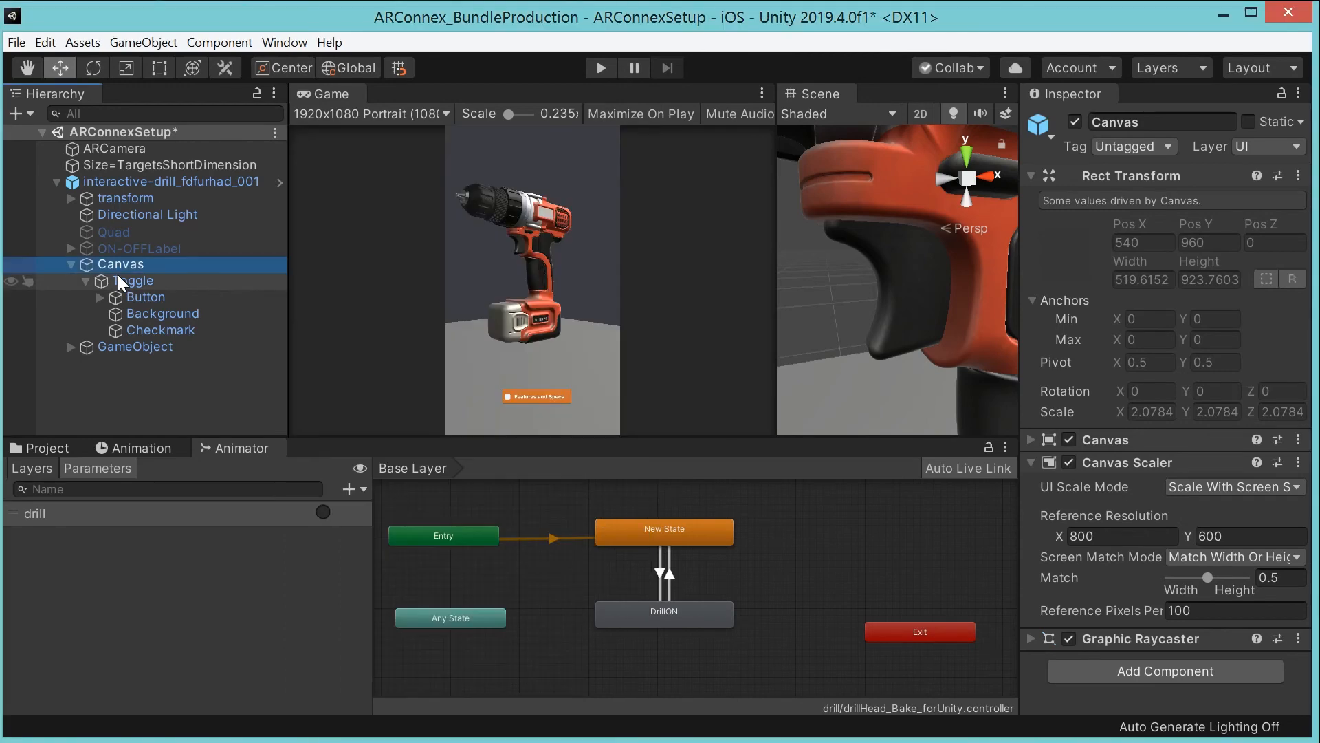
- Trace the Toggle's On Value Changed targets and inspect the Quad and ON-OFFLabel objects
click(118, 278)
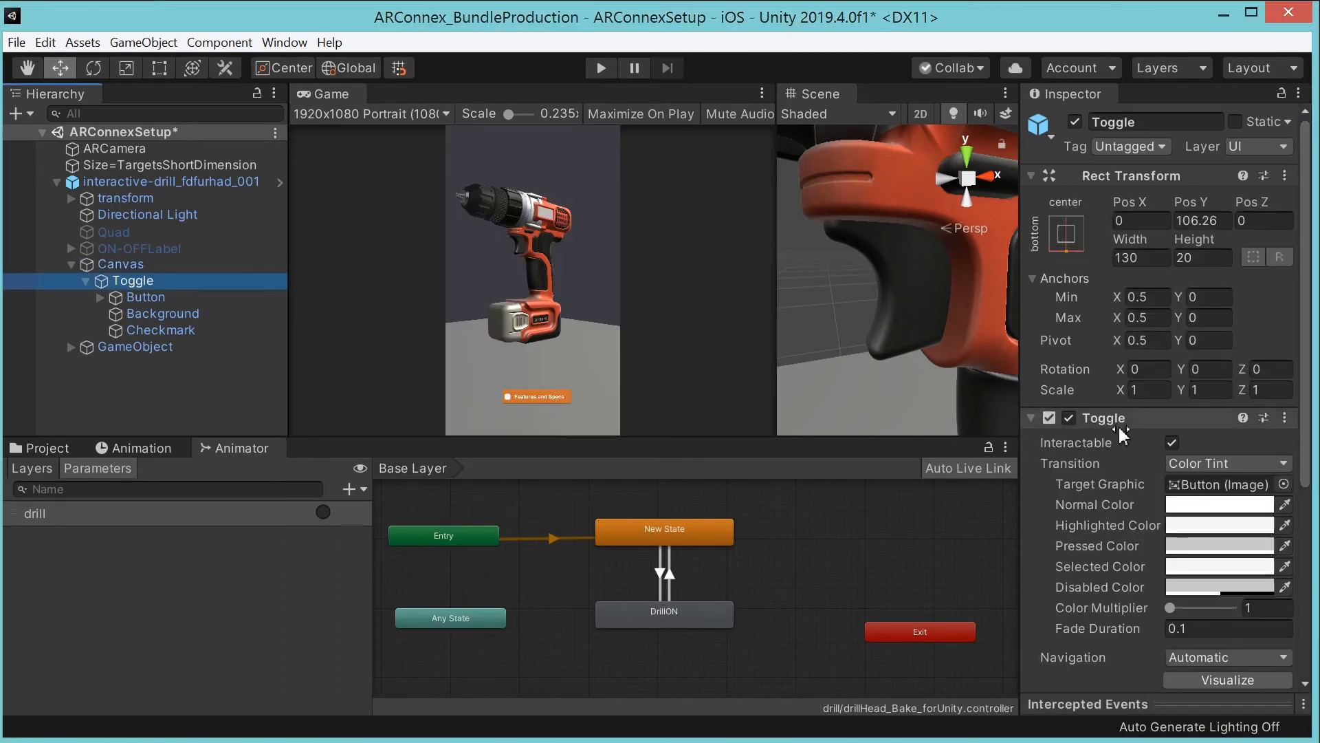
scroll(1120, 434, down, 5)
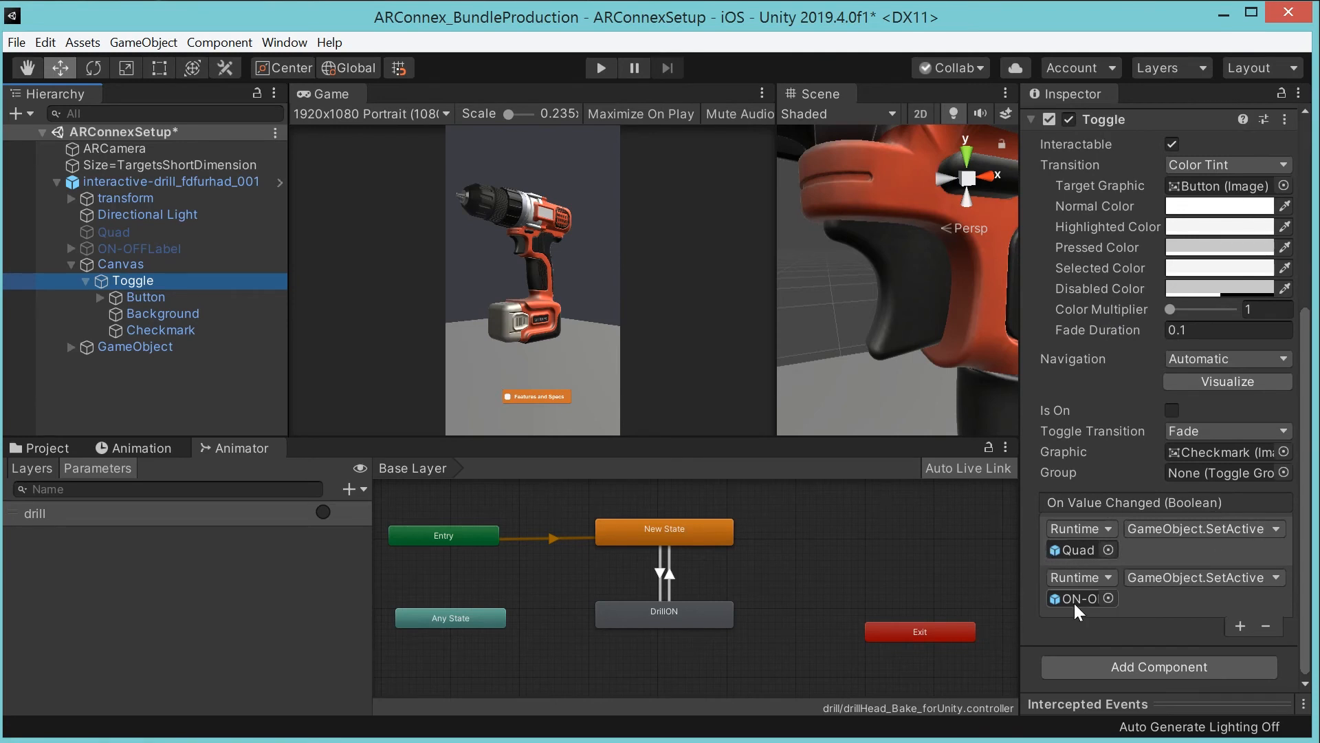
click(1070, 549)
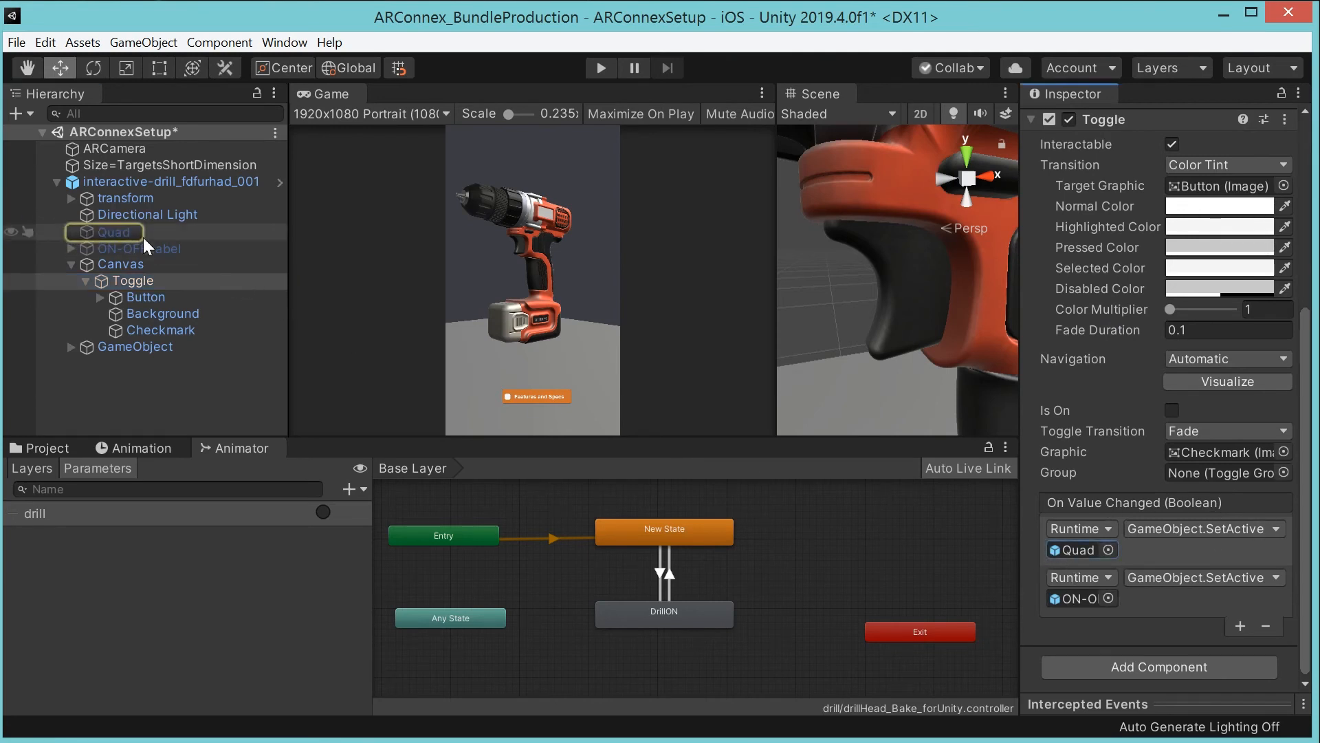
click(102, 232)
click(110, 246)
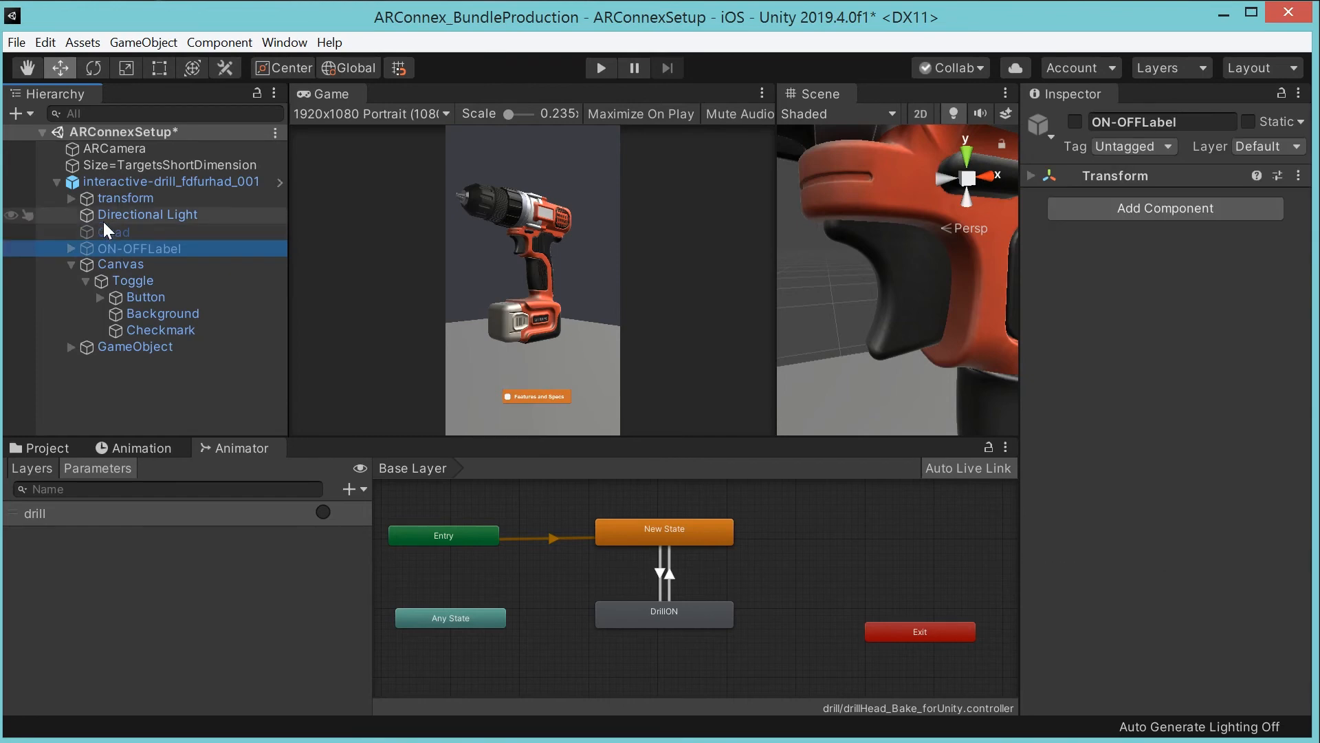
click(109, 234)
click(112, 247)
click(99, 230)
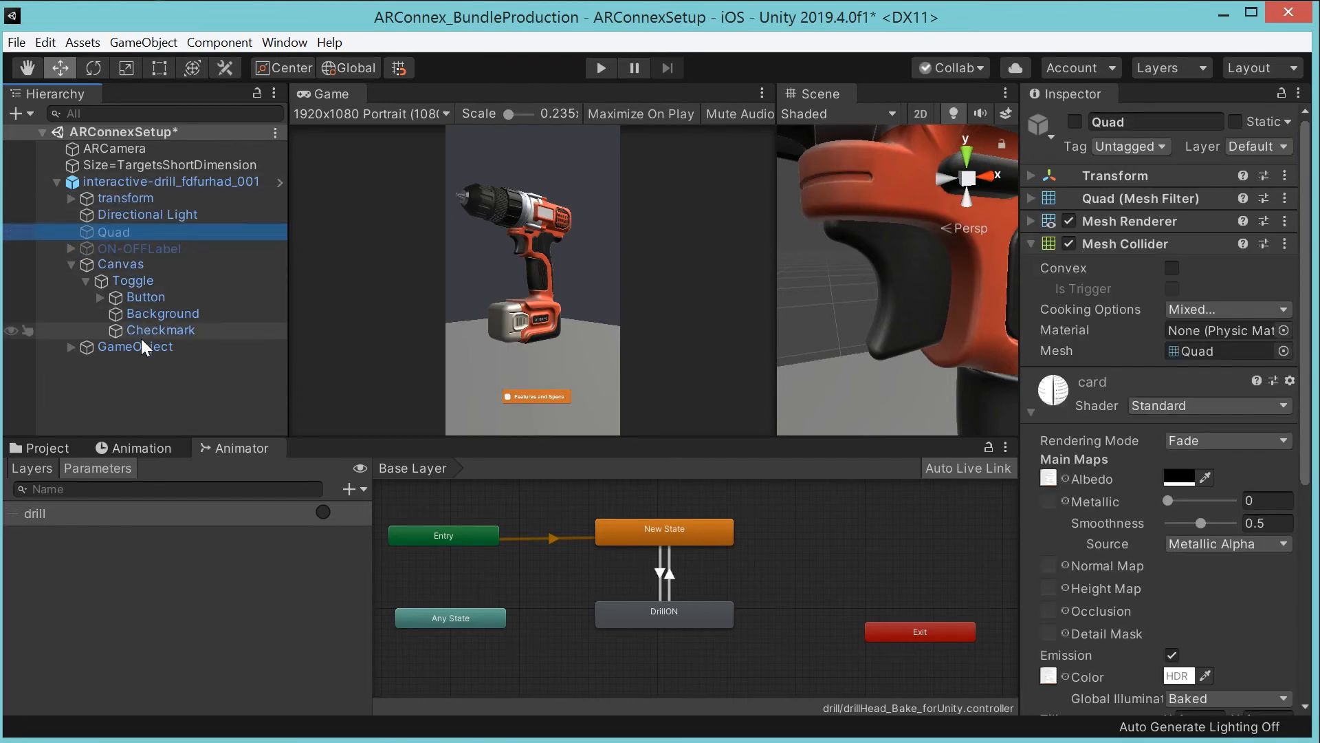
- Examine the GameObject functions available for the Quad target in the Toggle's On Value Changed event, leaving the assignment as is
click(126, 283)
scroll(1151, 440, down, 5)
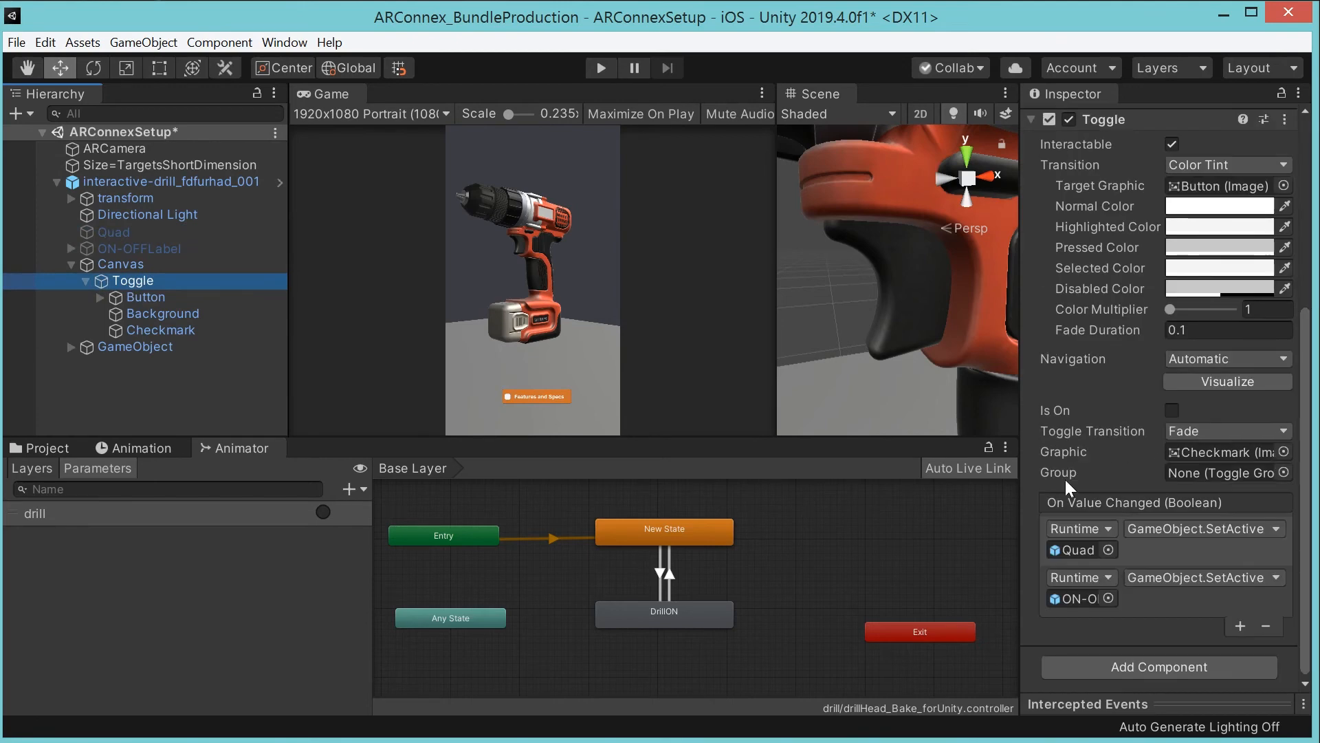
click(1237, 530)
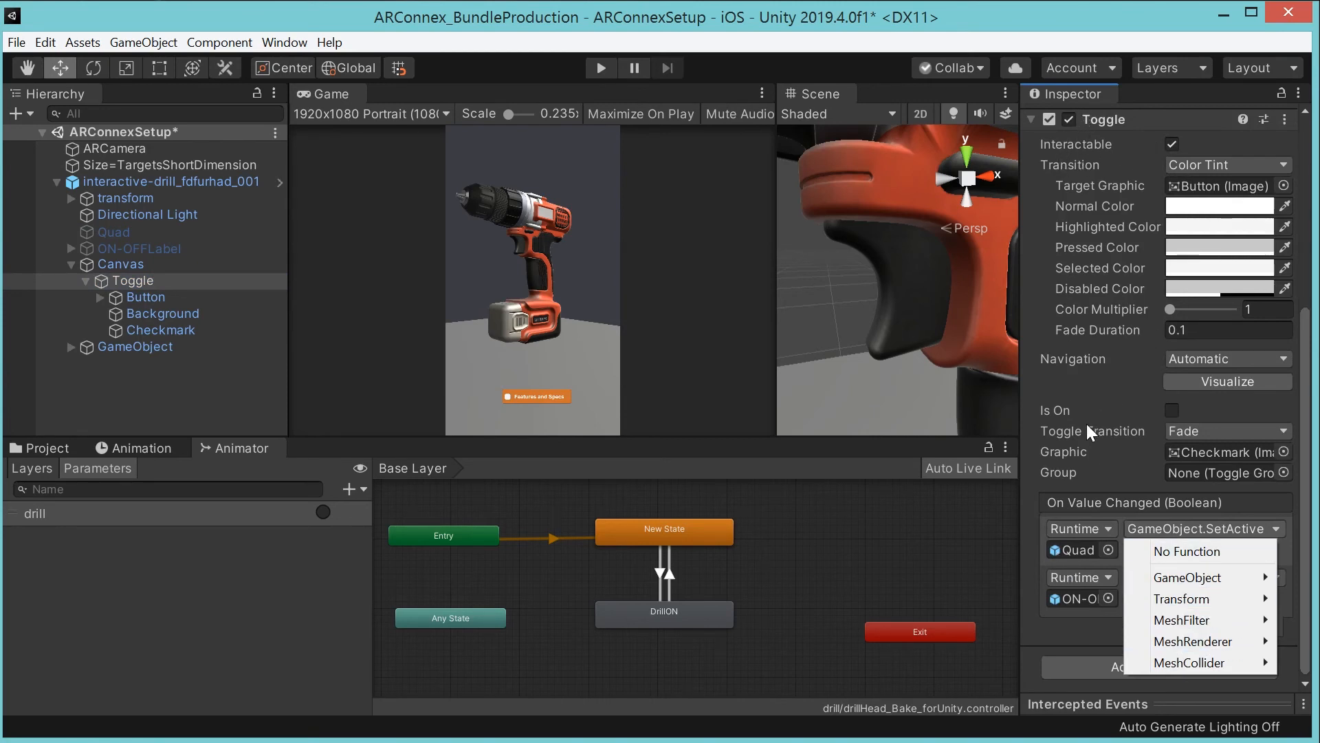
mouse_move(1184, 581)
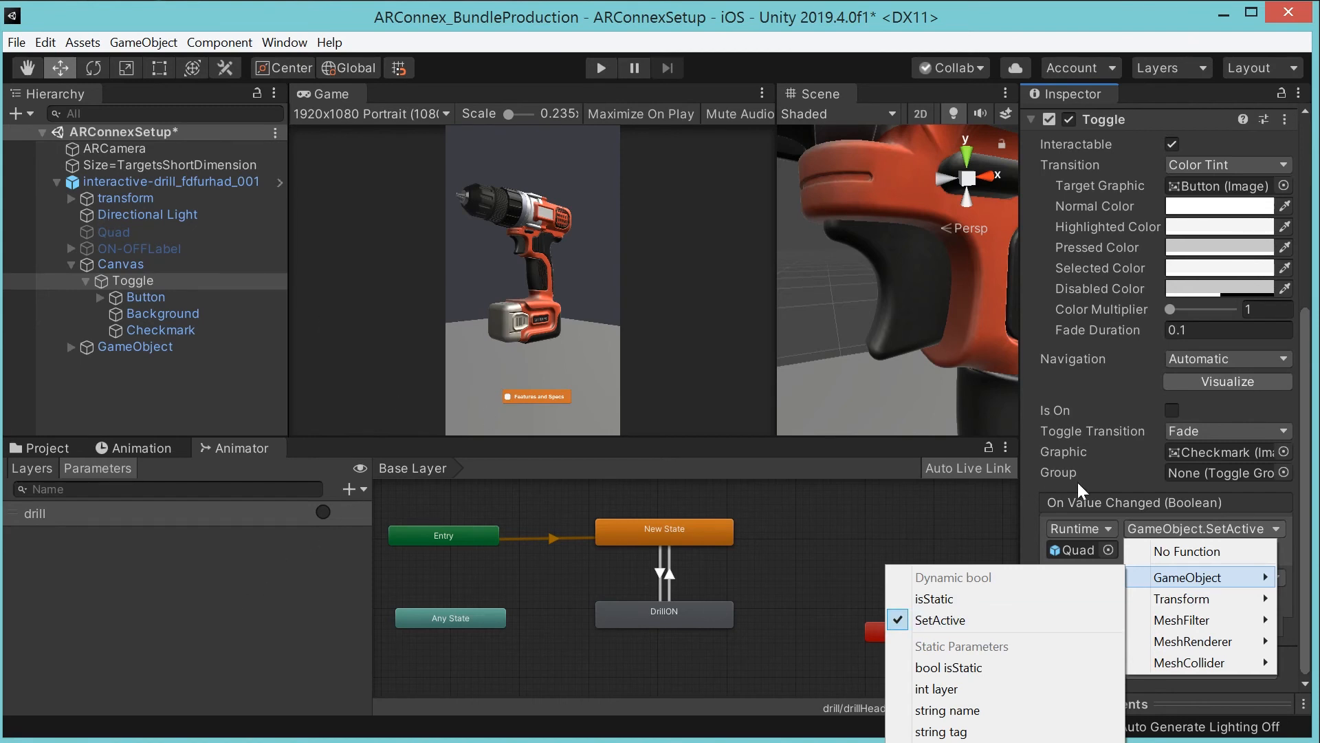
click(370, 649)
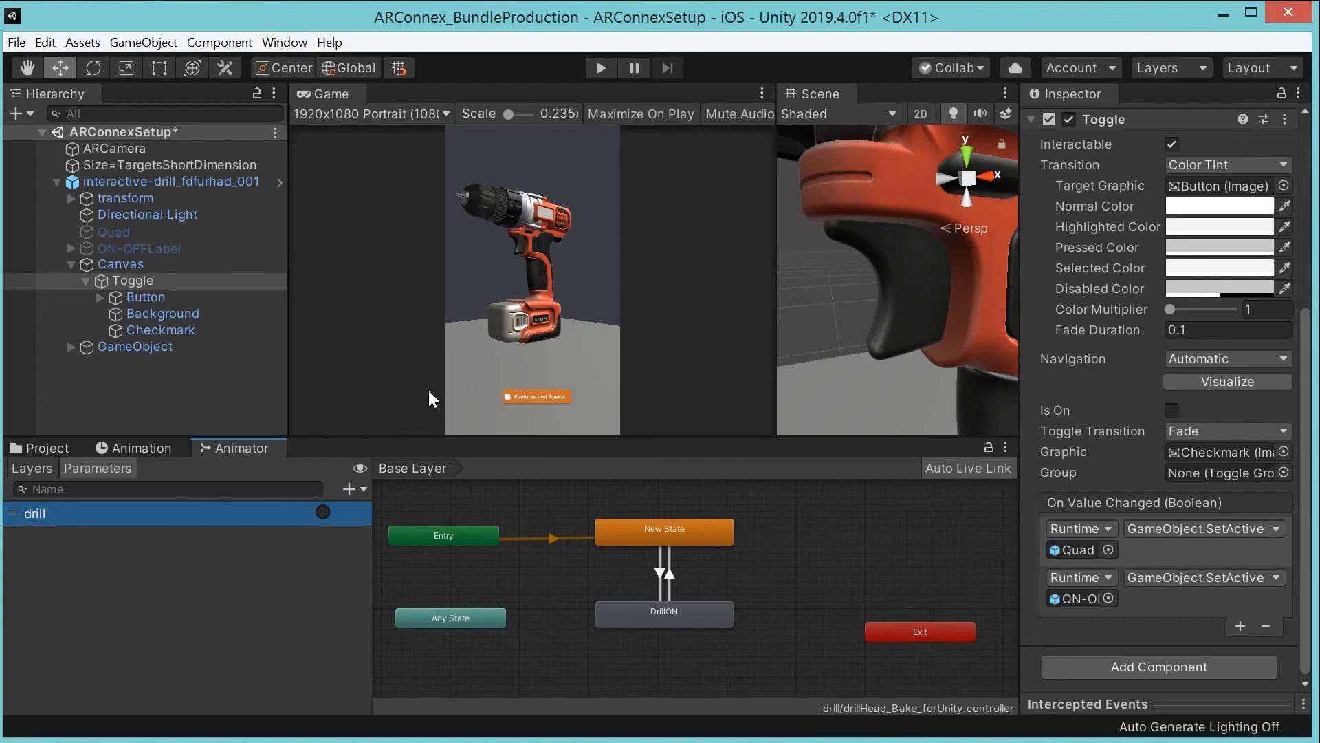
- Collapse the Toggle's children, clear the selection, and review the animation timeline and the animator graph
click(85, 279)
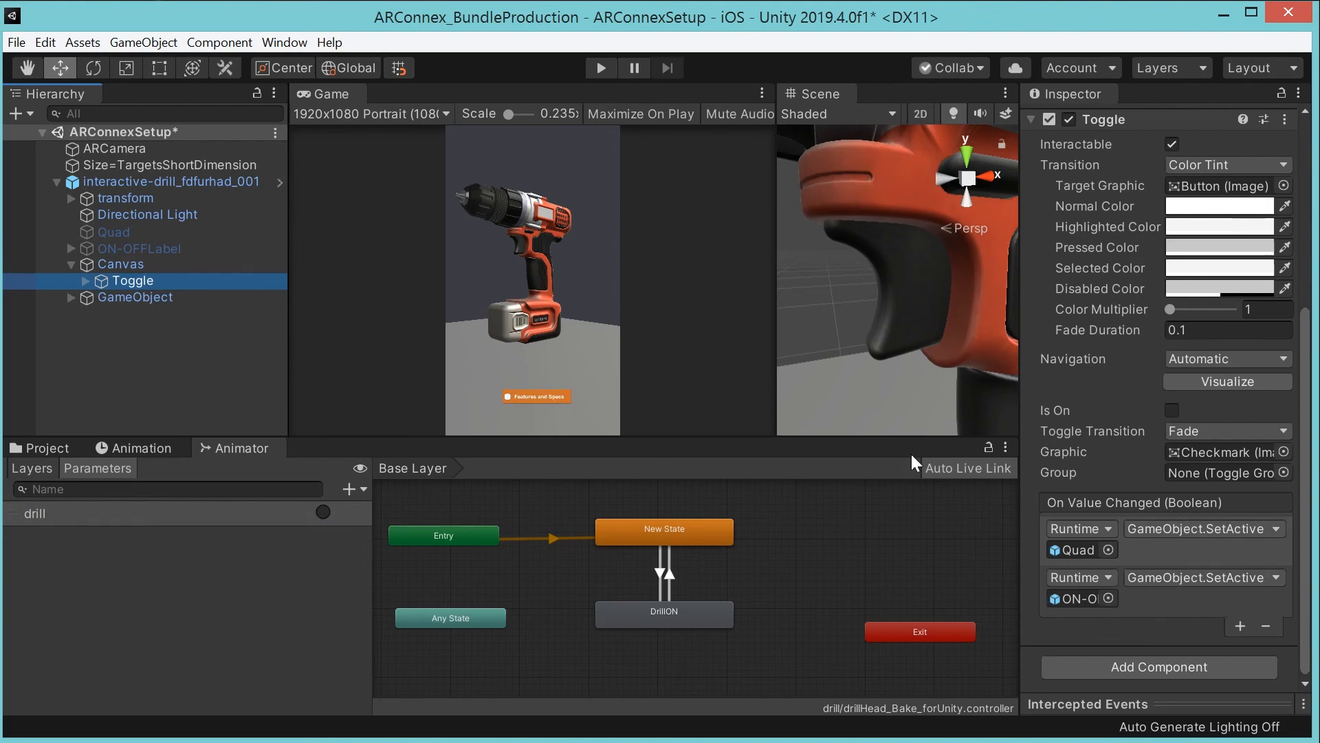
click(196, 337)
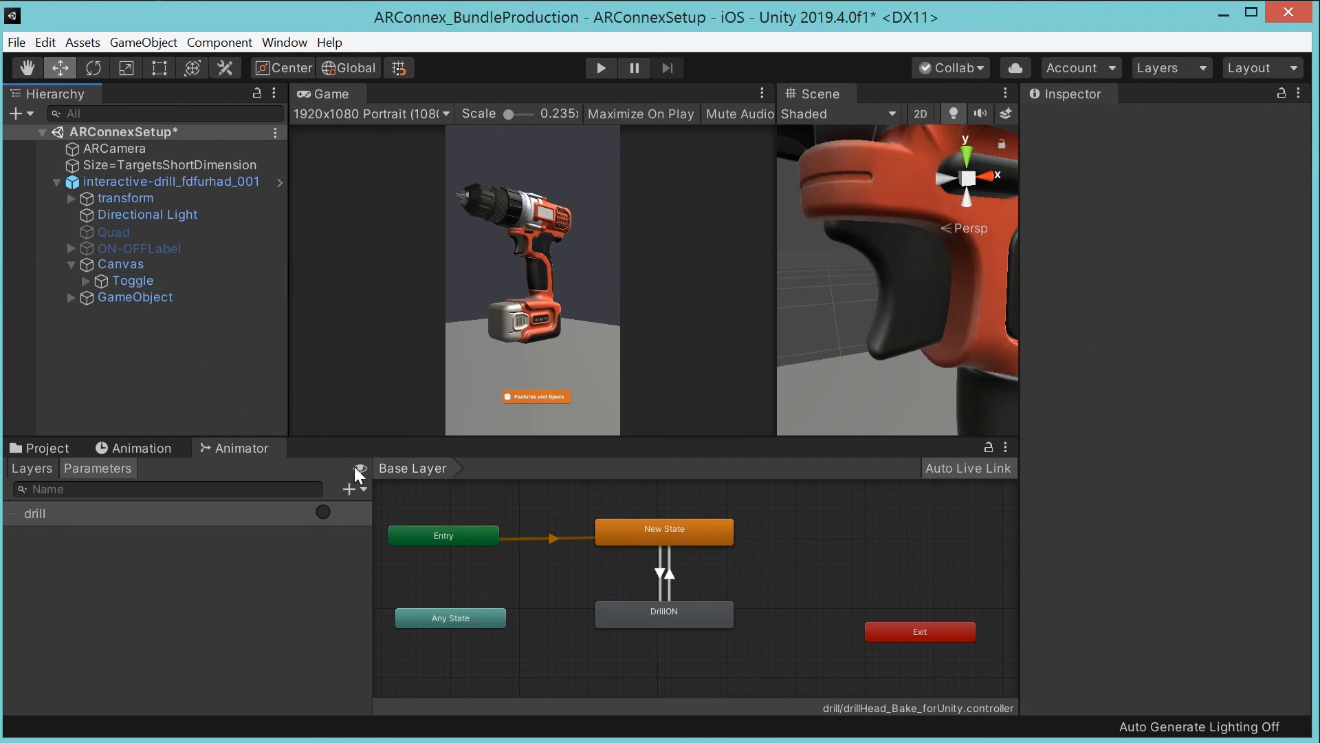
click(44, 445)
click(128, 449)
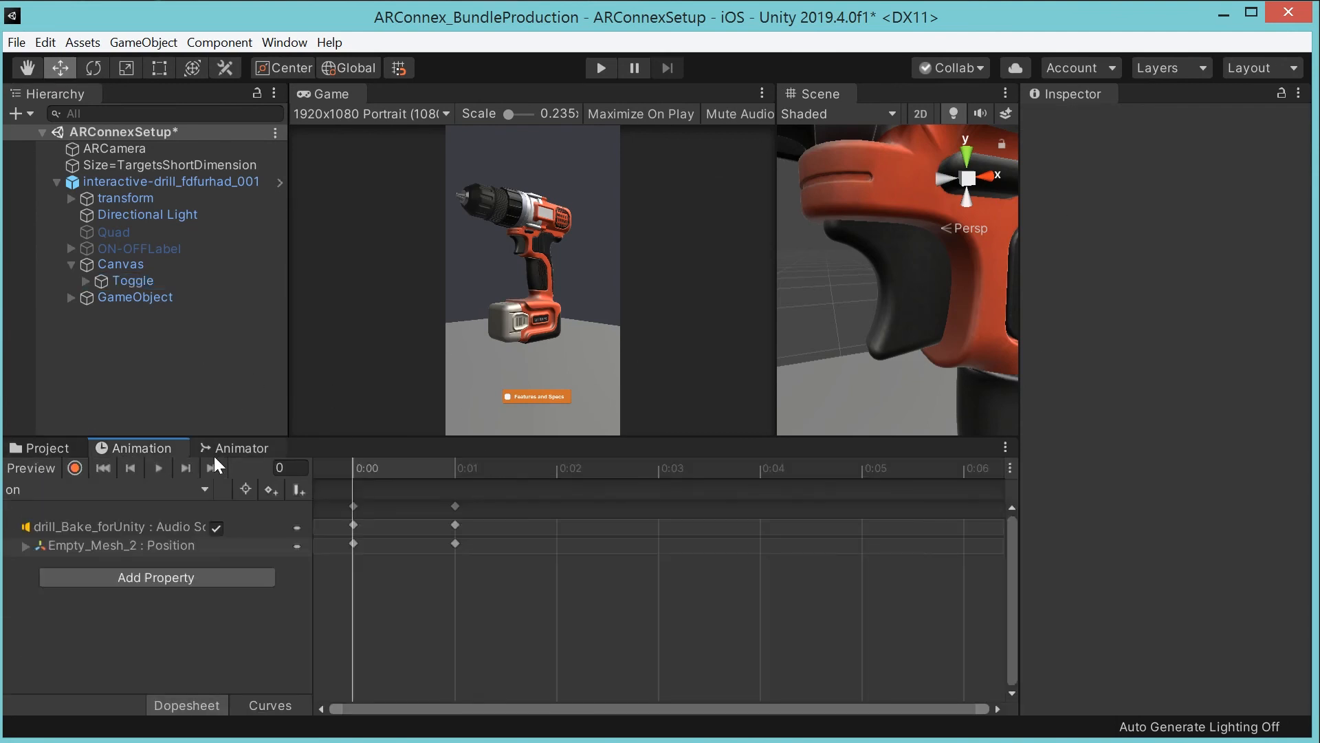
click(234, 448)
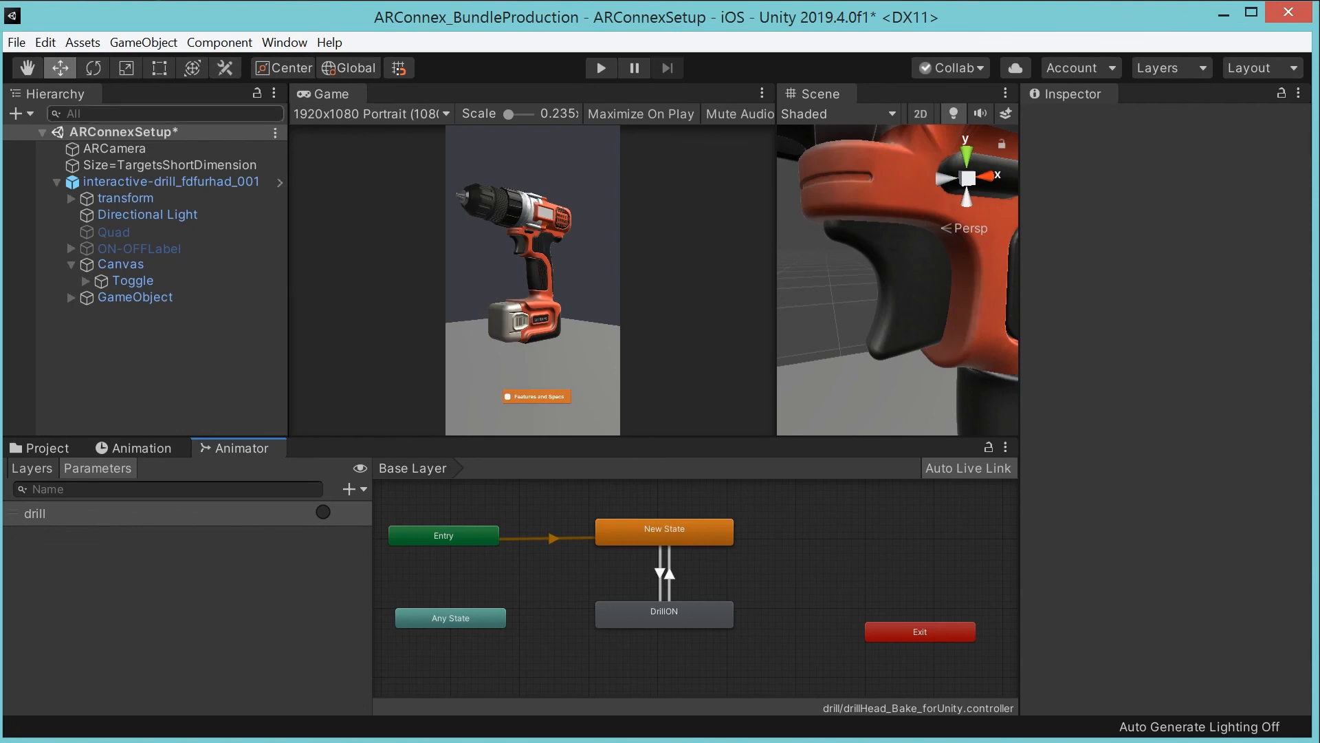
- Run the scene in Play mode, expand GameObject's children, and start testing the drill in the Game view
click(601, 71)
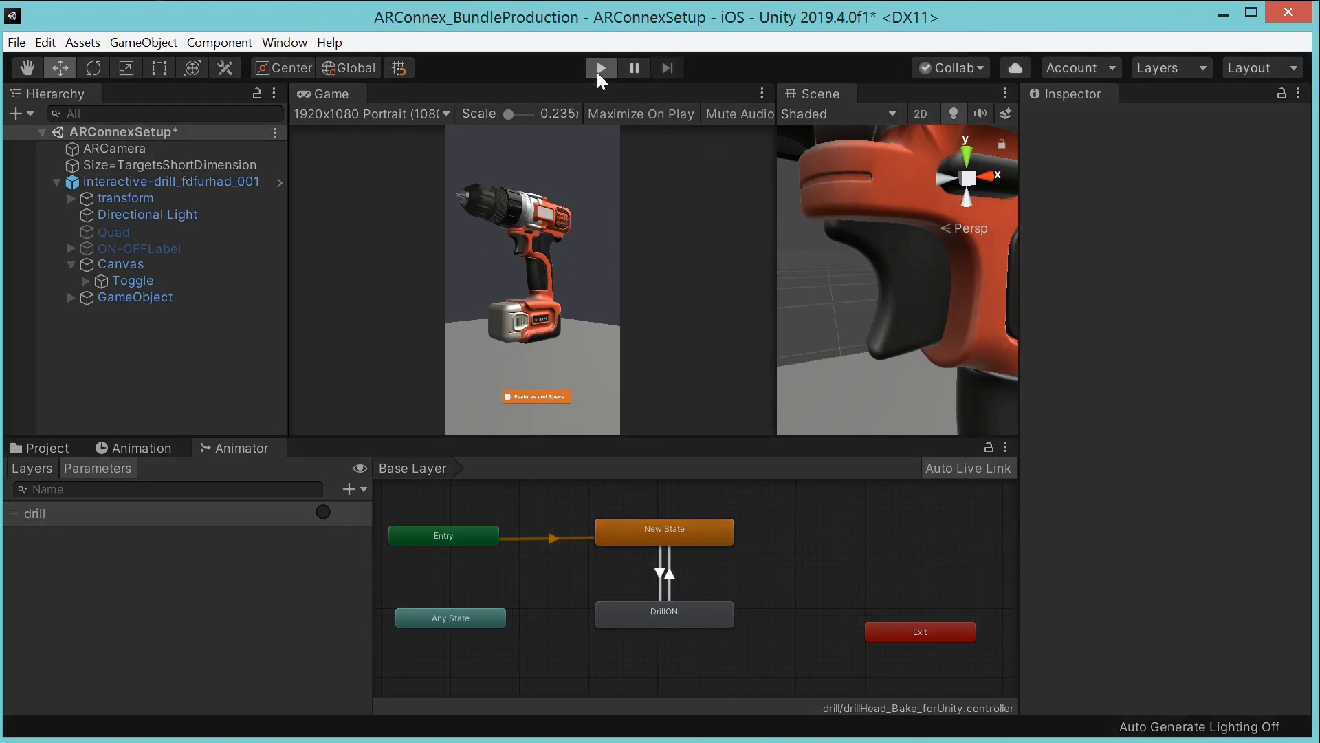
click(71, 297)
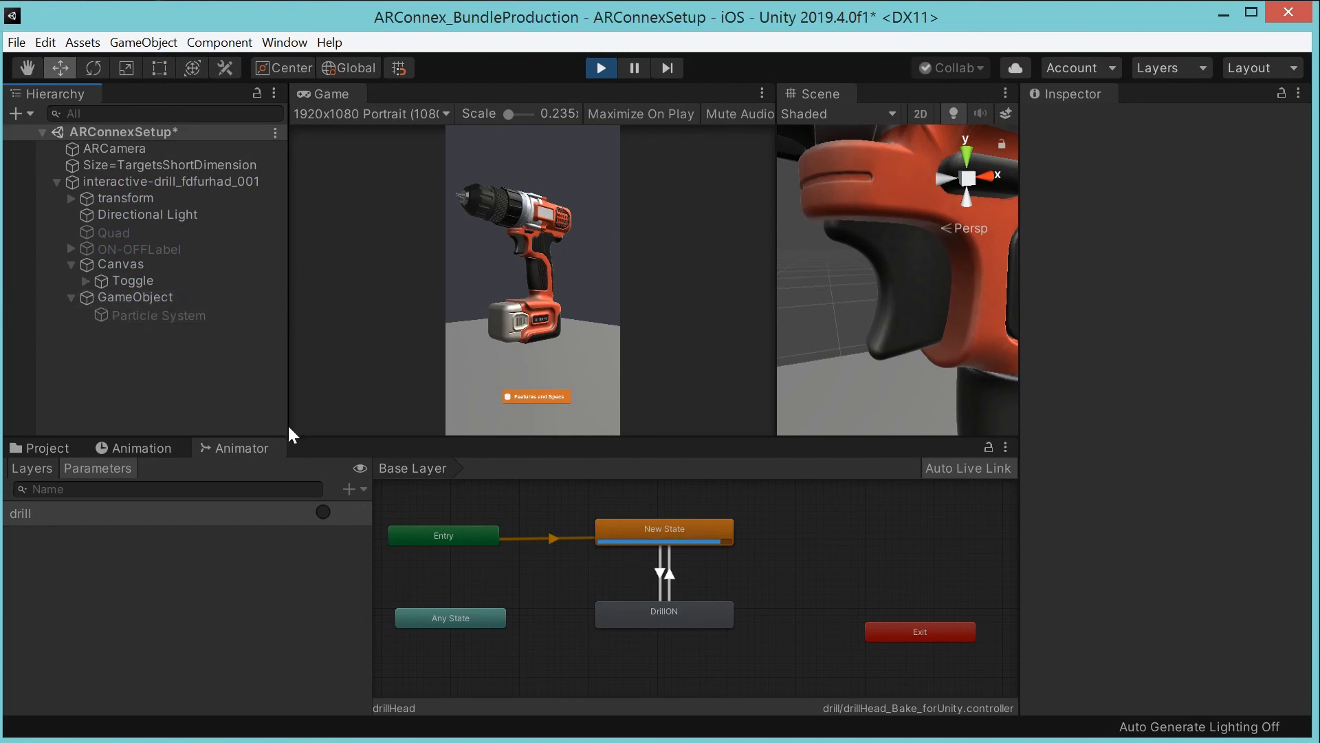
click(549, 308)
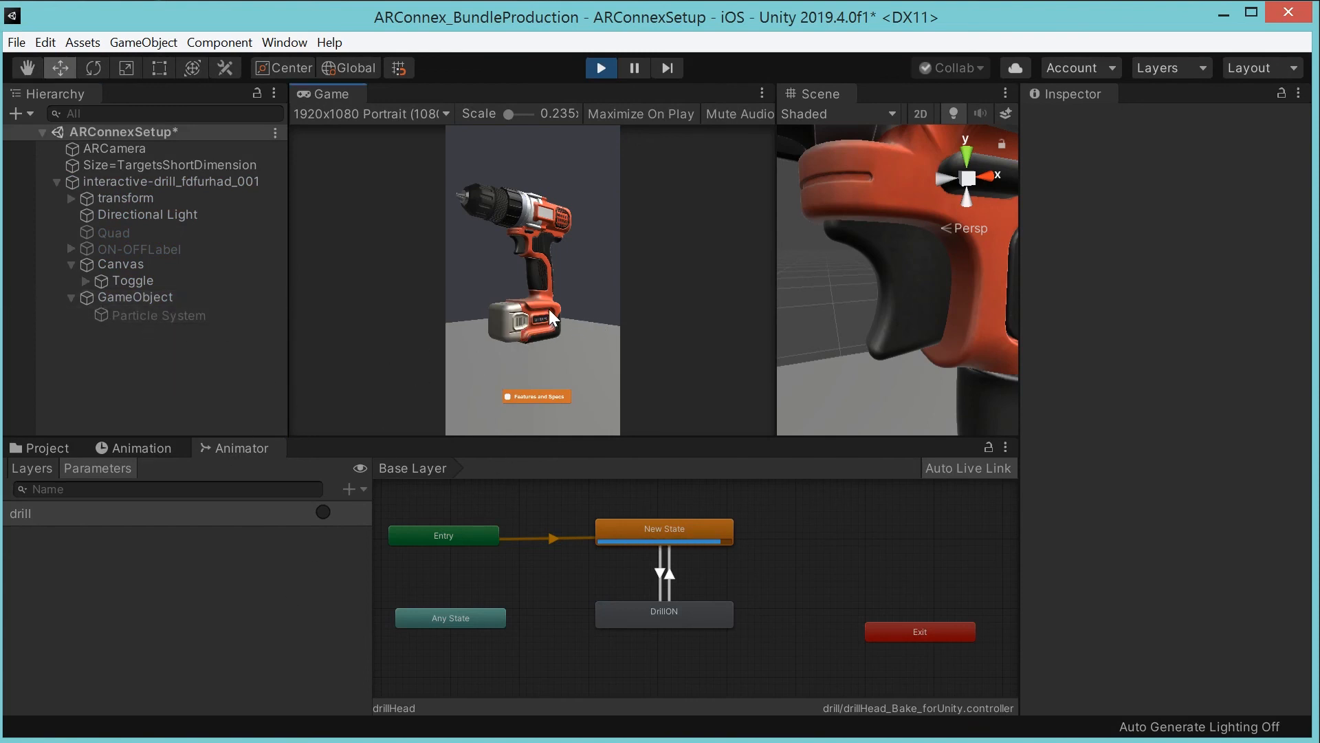